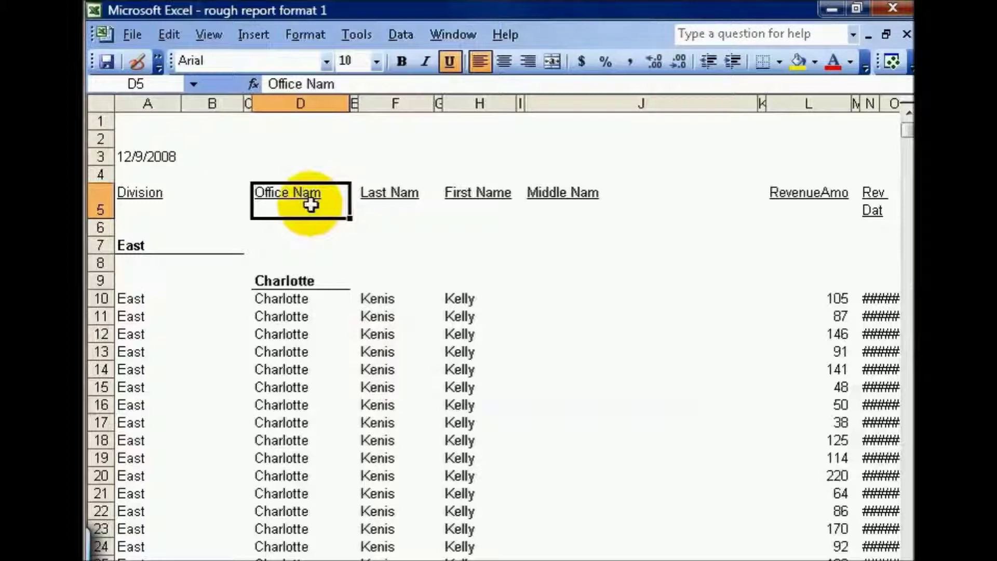
# Examine the exported sheet's column headings, the narrow blank column G and the group rows 8 and 9
pyautogui.click(406, 193)
pyautogui.click(476, 194)
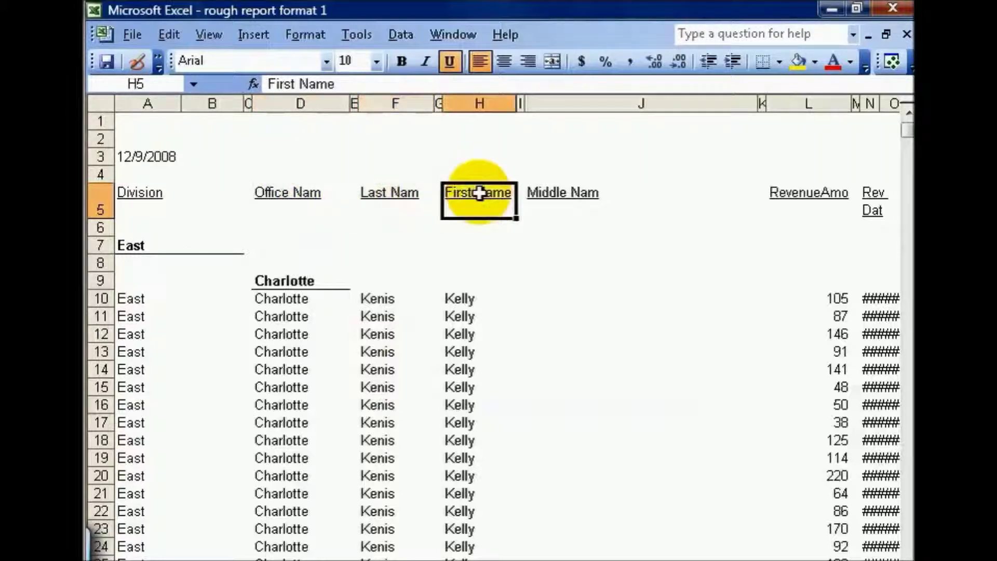
pyautogui.click(550, 199)
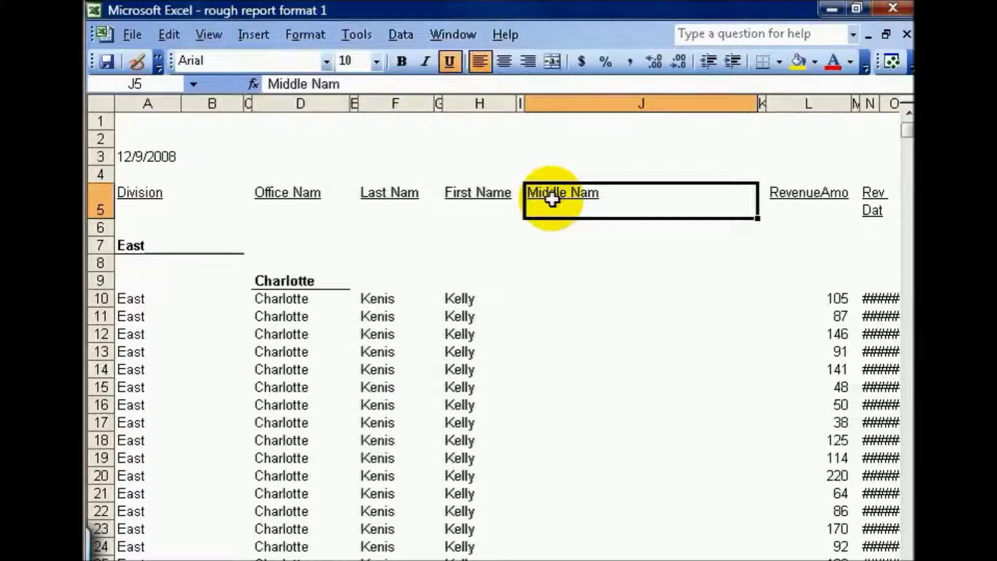
pyautogui.click(801, 198)
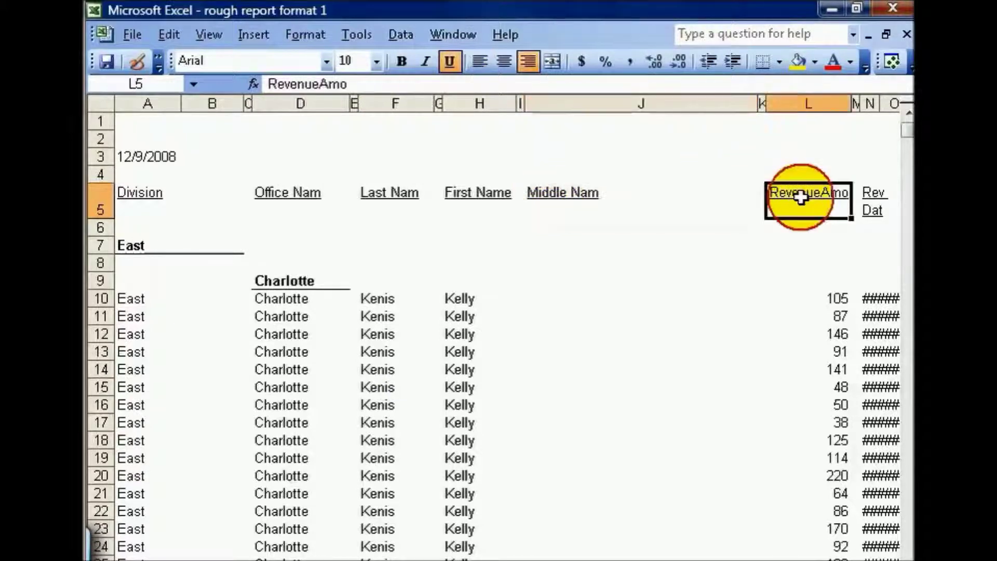
pyautogui.click(874, 199)
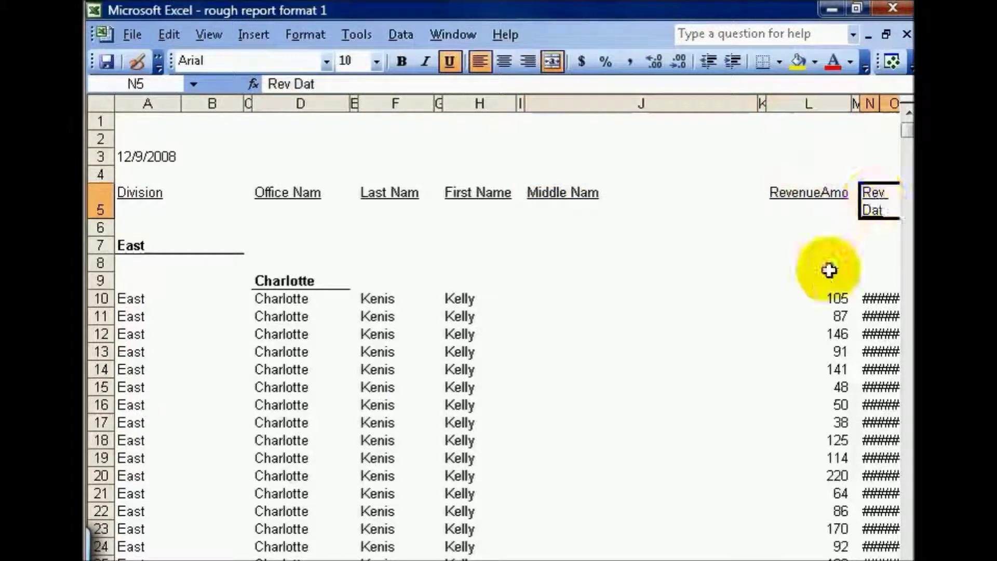
pyautogui.click(439, 104)
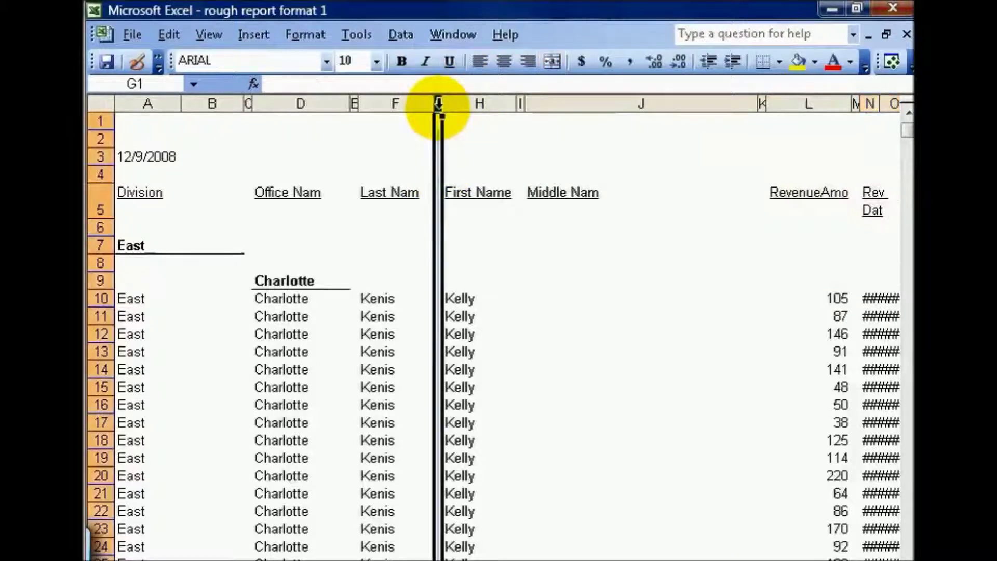
pyautogui.click(97, 279)
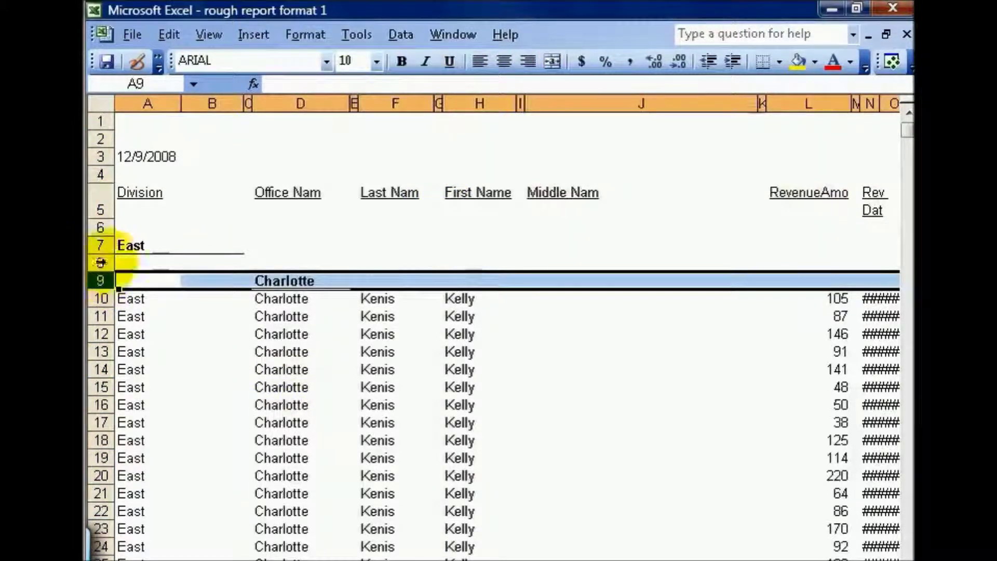
pyautogui.click(100, 262)
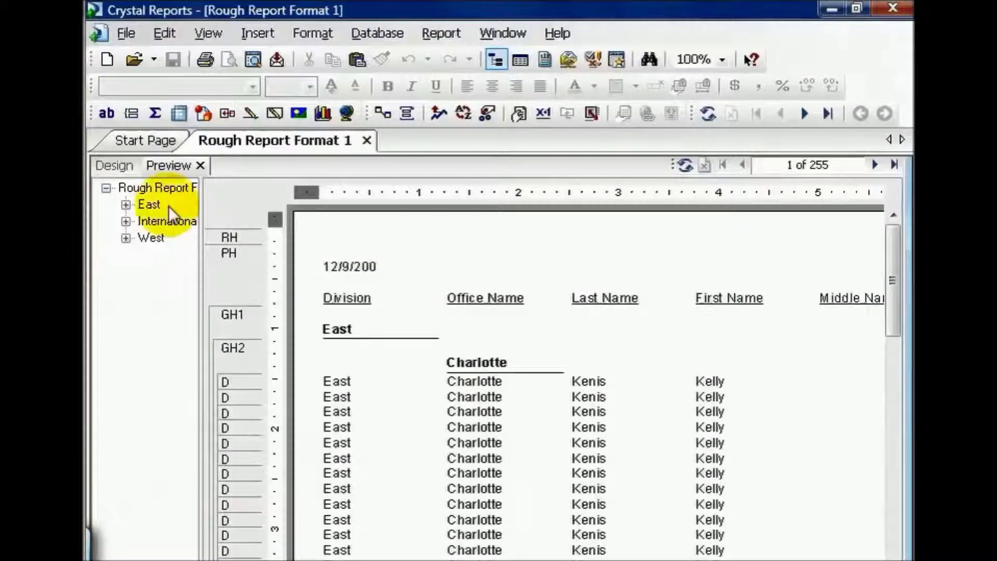
# In Crystal Reports' design view, move both group name fields to the top of their group headers and shrink the two sections to fit
pyautogui.click(114, 165)
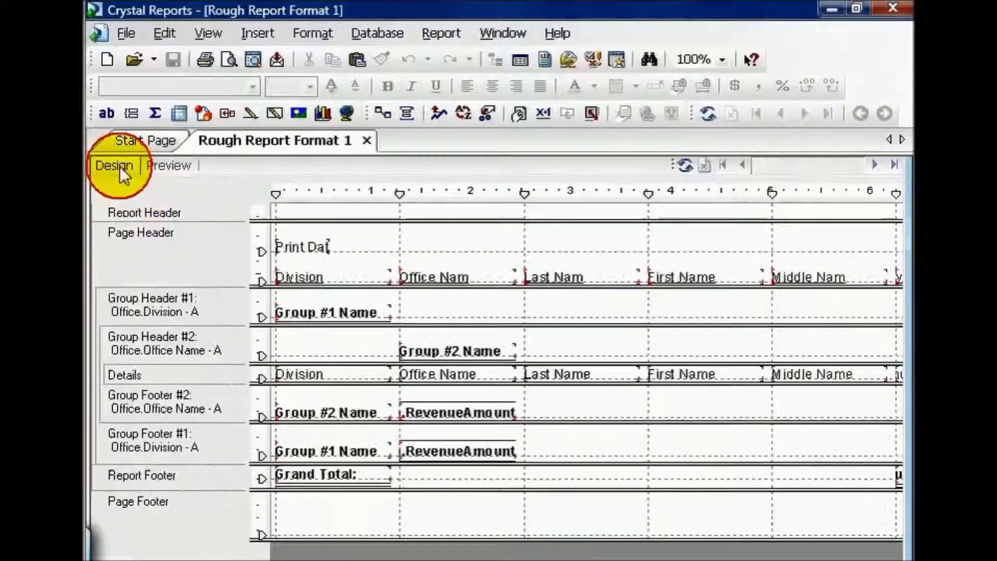
pyautogui.click(403, 351)
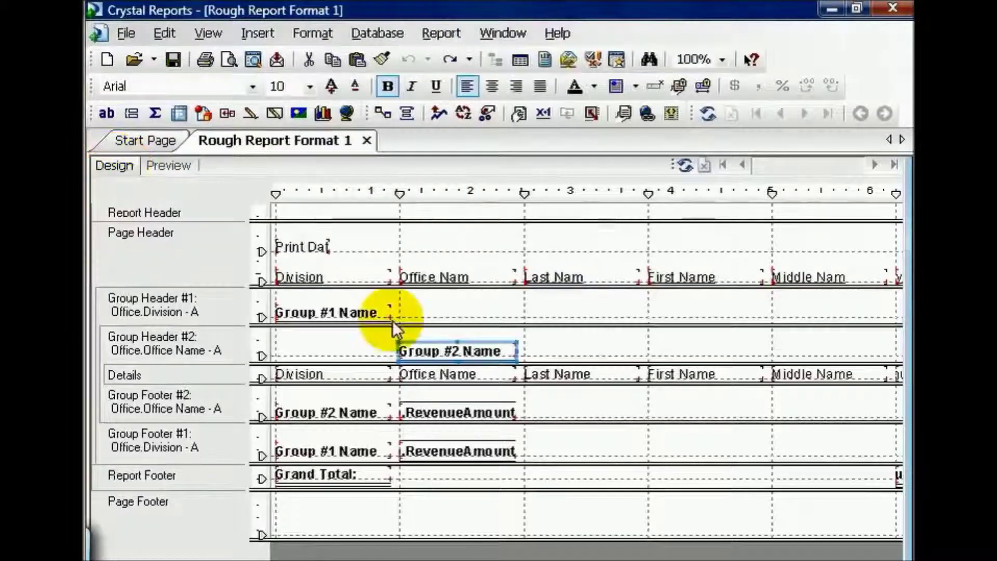
pyautogui.click(415, 342)
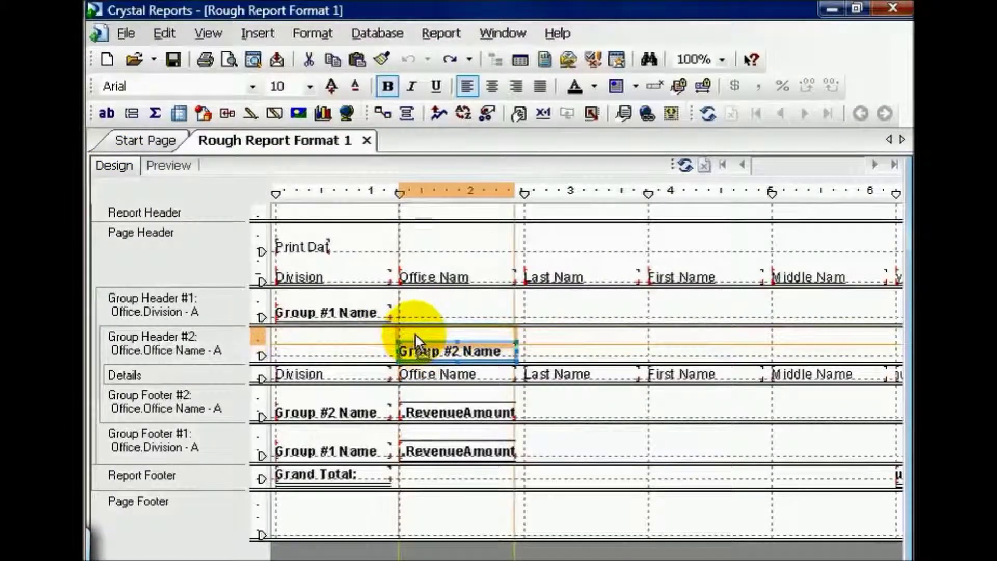
pyautogui.moveTo(416, 336); pyautogui.dragTo(415, 322)
pyautogui.moveTo(259, 363); pyautogui.dragTo(256, 356)
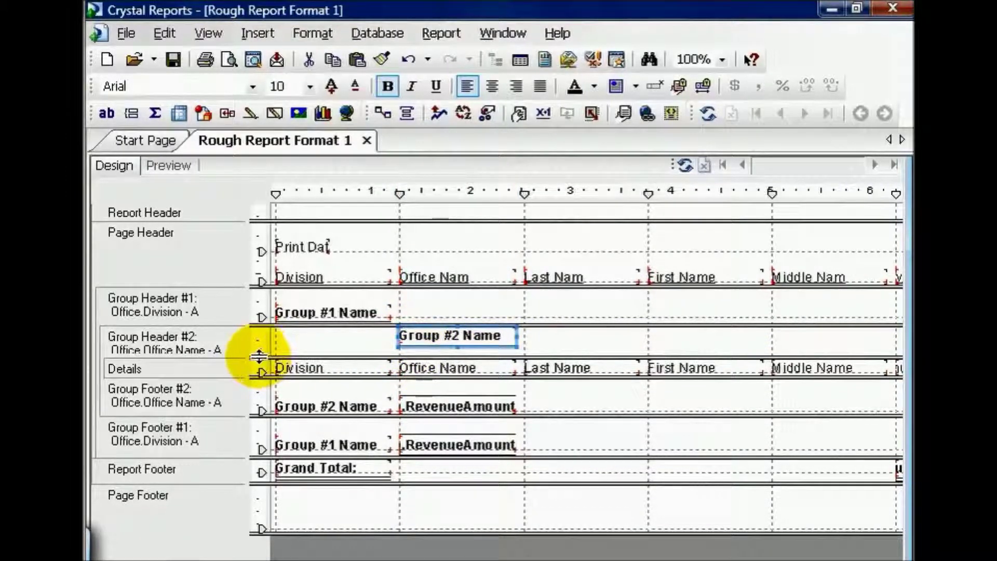
pyautogui.click(260, 360)
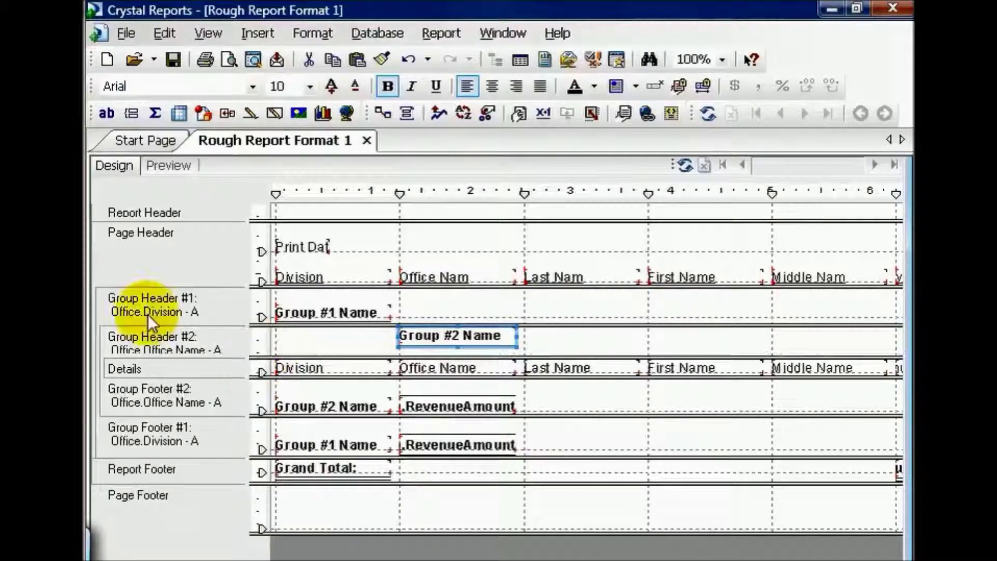
pyautogui.moveTo(258, 359); pyautogui.dragTo(256, 331)
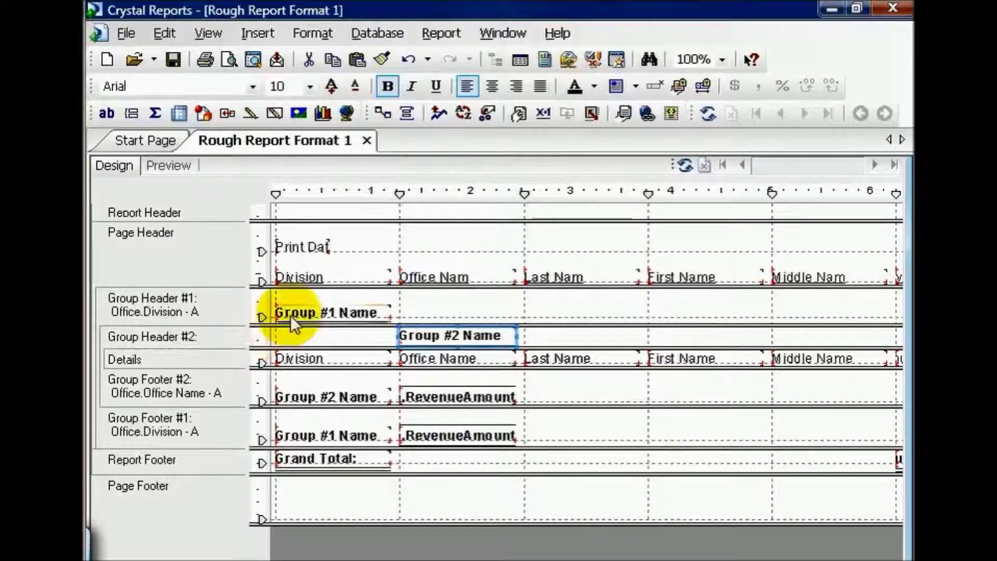
pyautogui.moveTo(310, 311); pyautogui.dragTo(313, 295)
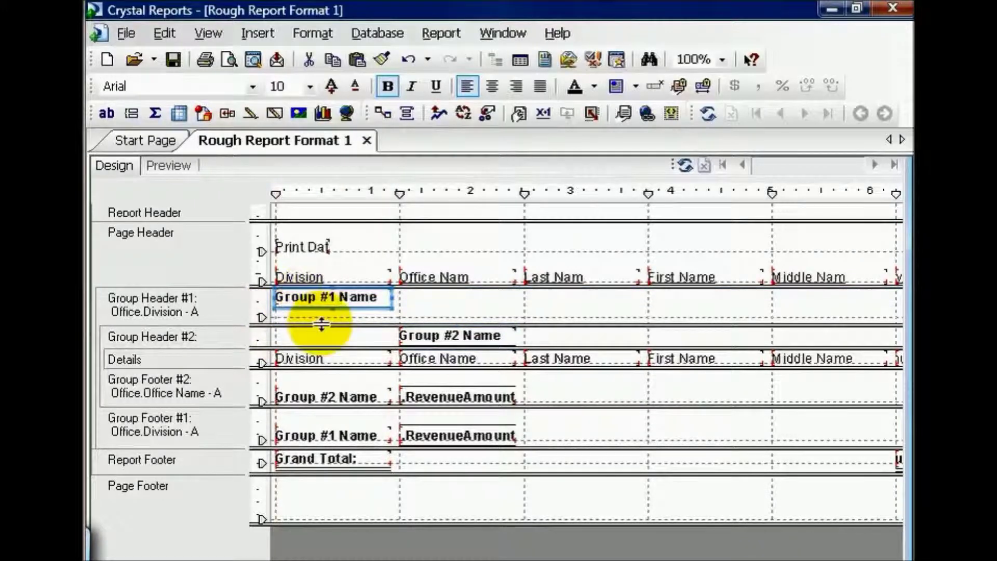
pyautogui.moveTo(263, 317); pyautogui.dragTo(273, 280)
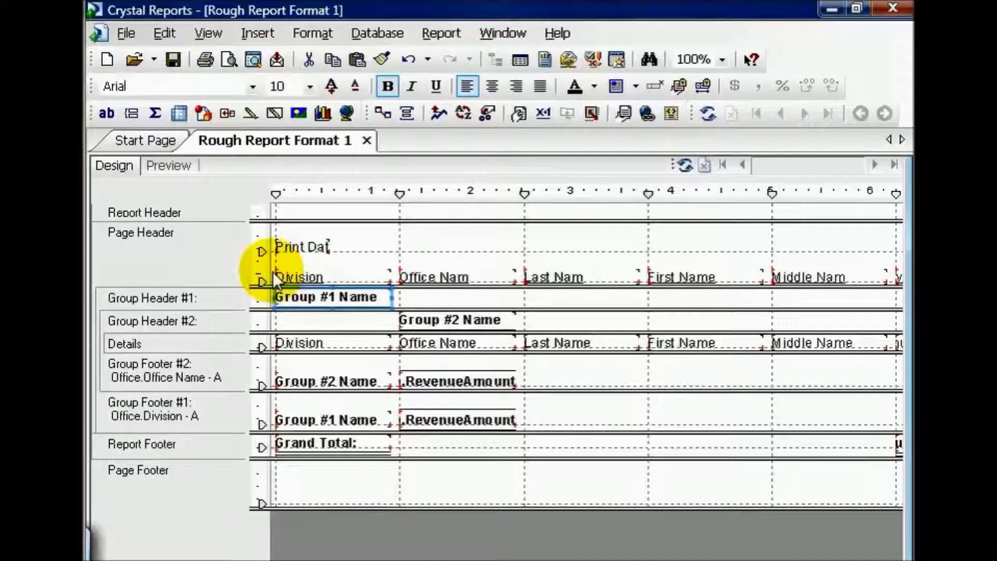
# Move Group #2 Name and its RevenueAmount total to the top of Group Footer #2 and remove the footers' horizontal guidelines
pyautogui.click(345, 379)
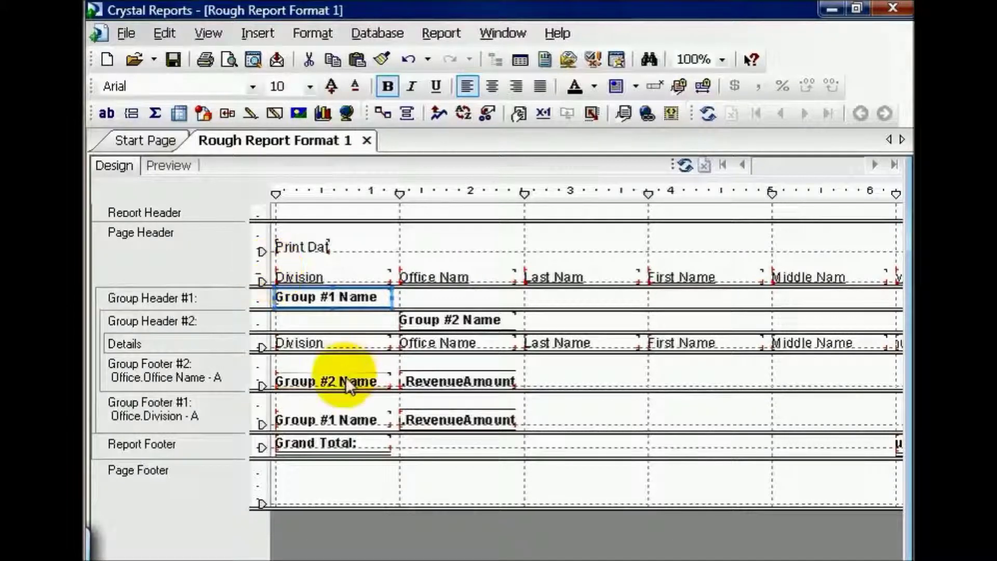
pyautogui.moveTo(345, 379)
pyautogui.mouseDown()
pyautogui.moveTo(343, 346)
pyautogui.moveTo(348, 363)
pyautogui.mouseUp()
pyautogui.moveTo(429, 373); pyautogui.dragTo(430, 364)
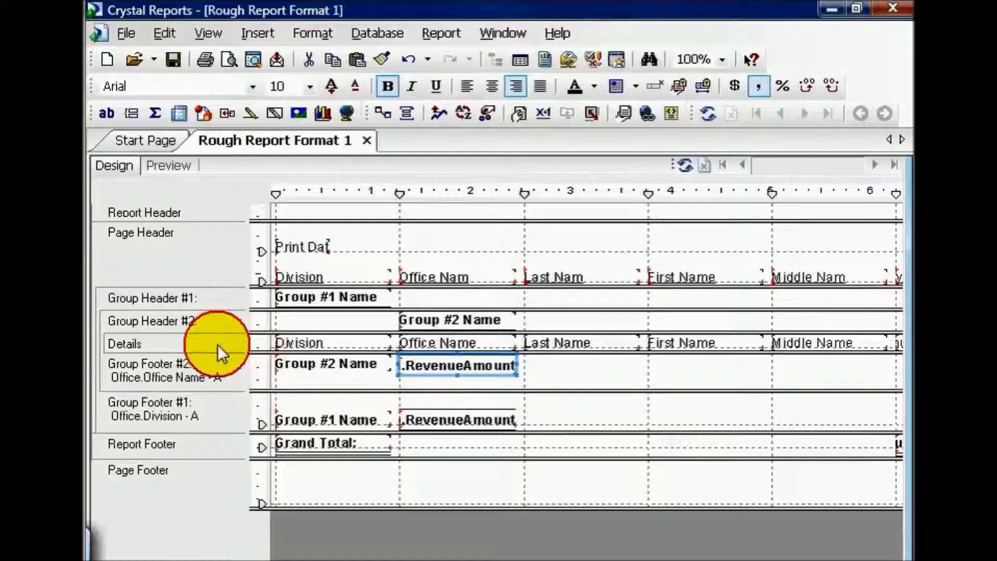
pyautogui.click(253, 424)
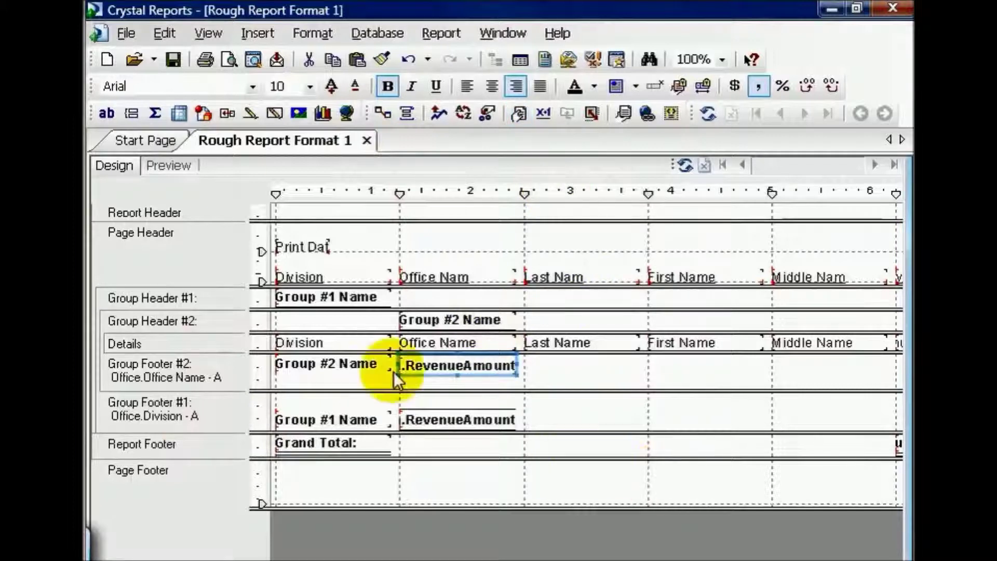
# Delete the Print Date field from the Page Header and move the Division heading to the top of that section
pyautogui.click(284, 247)
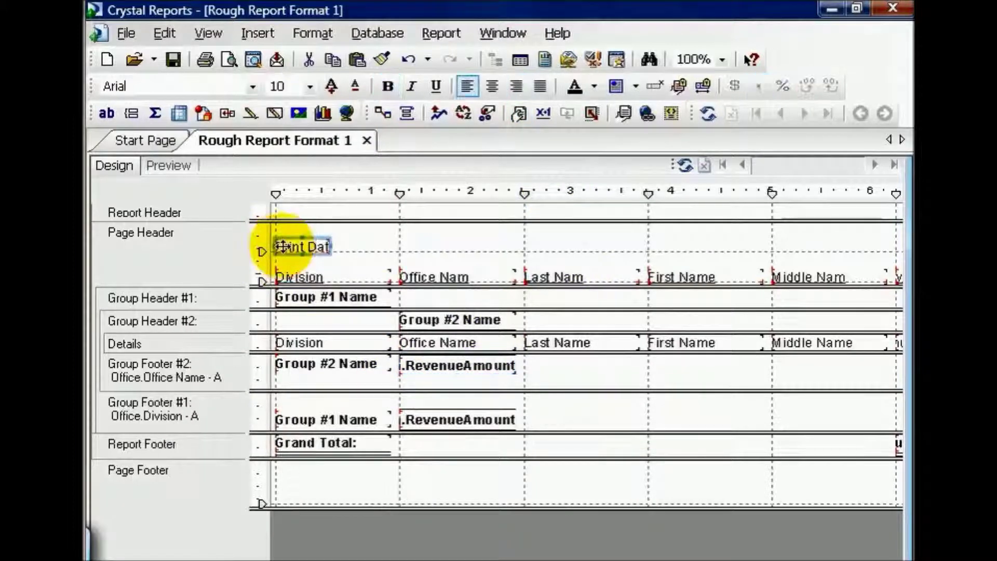
pyautogui.press('Delete')
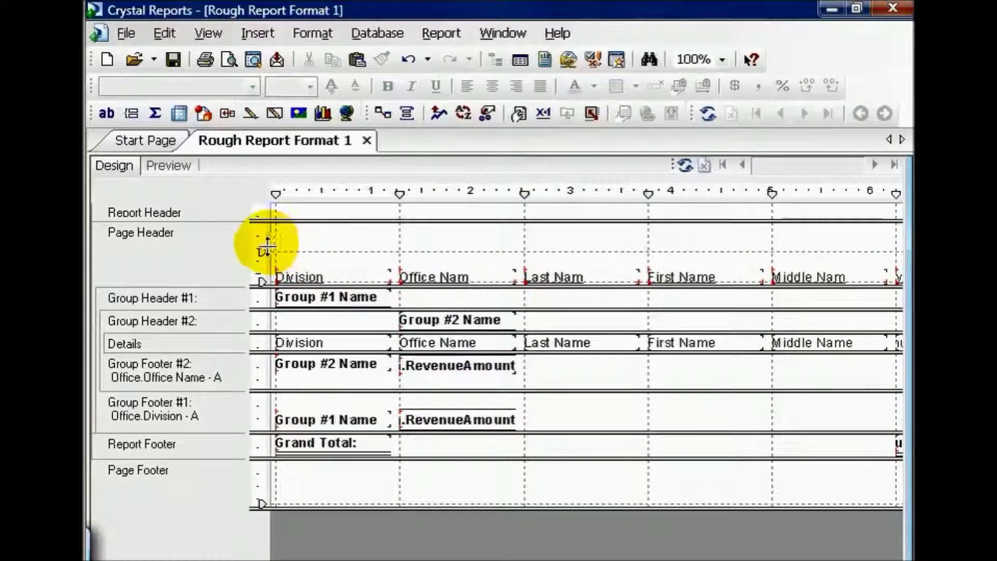
pyautogui.moveTo(264, 251)
pyautogui.mouseDown()
pyautogui.moveTo(201, 278)
pyautogui.moveTo(280, 278)
pyautogui.moveTo(287, 223)
pyautogui.moveTo(281, 230)
pyautogui.mouseUp()
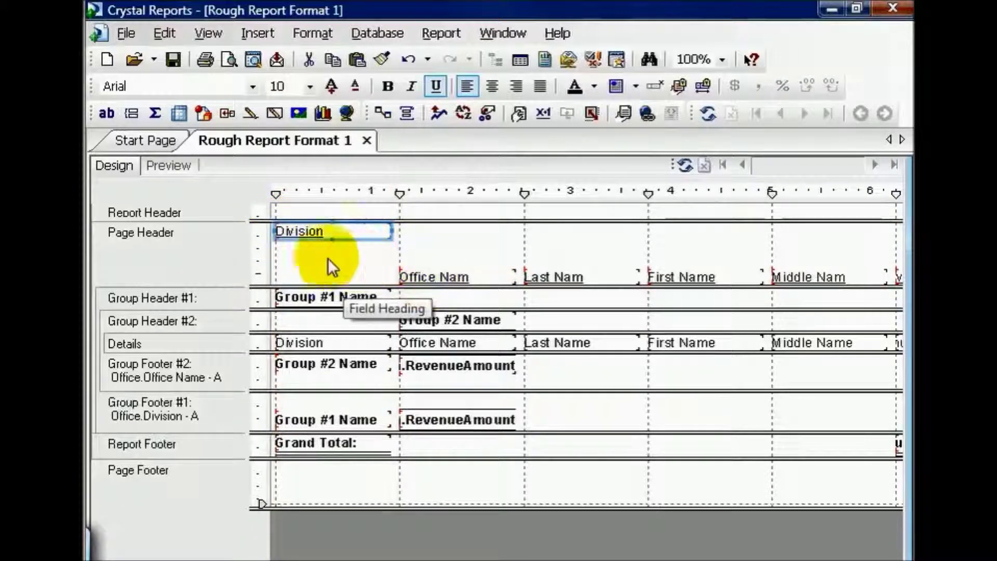
# Align all Page Header headings with the top of the Division heading and shrink the section to fit them
pyautogui.rightClick(214, 263)
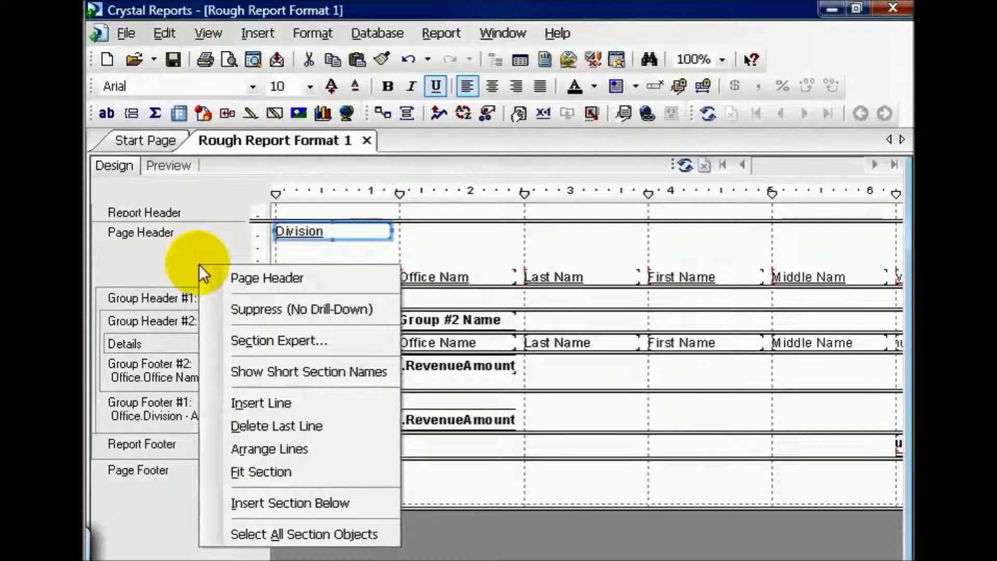
pyautogui.click(288, 534)
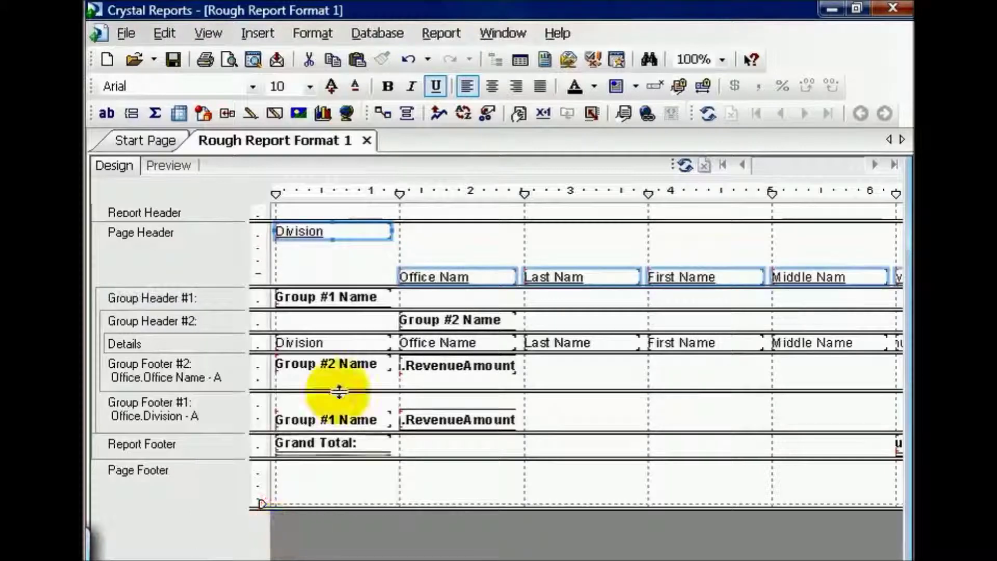
pyautogui.rightClick(345, 230)
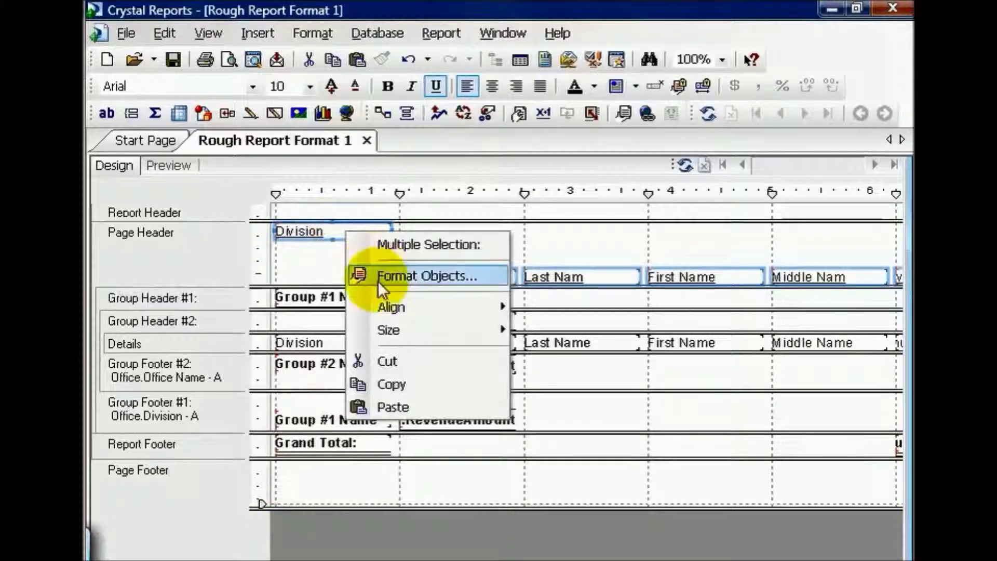
pyautogui.moveTo(405, 306)
pyautogui.click(575, 310)
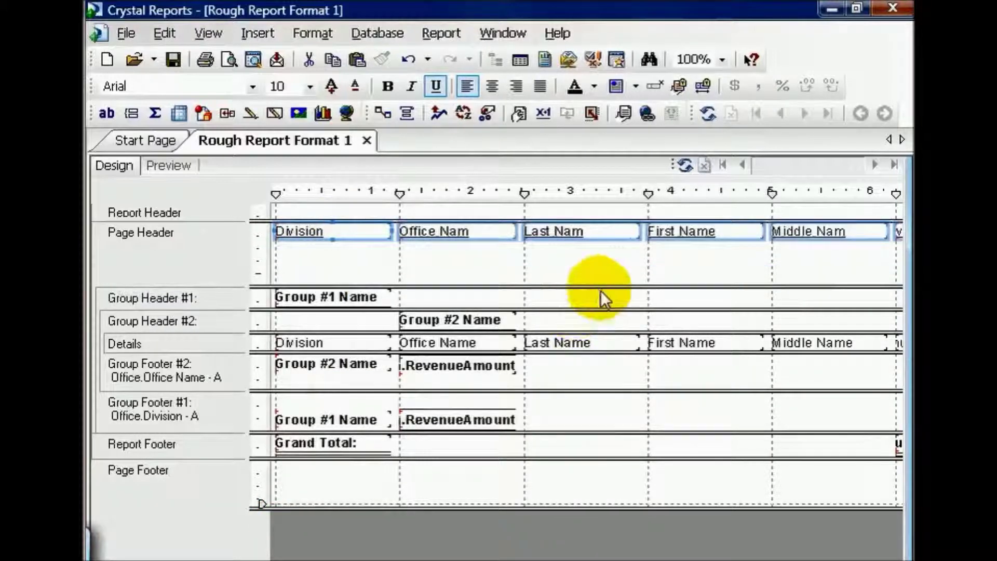
pyautogui.moveTo(594, 236); pyautogui.dragTo(592, 238)
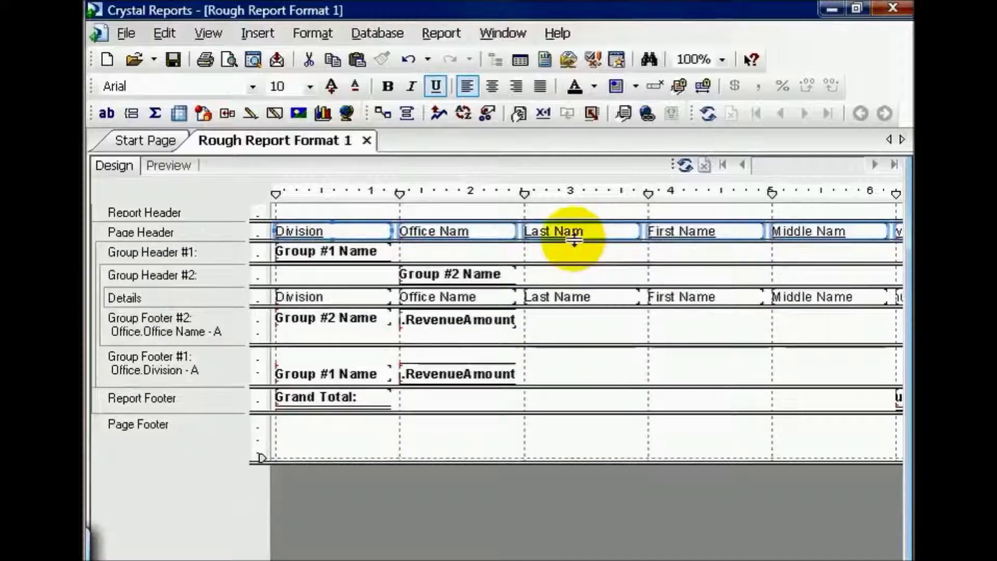
pyautogui.click(546, 251)
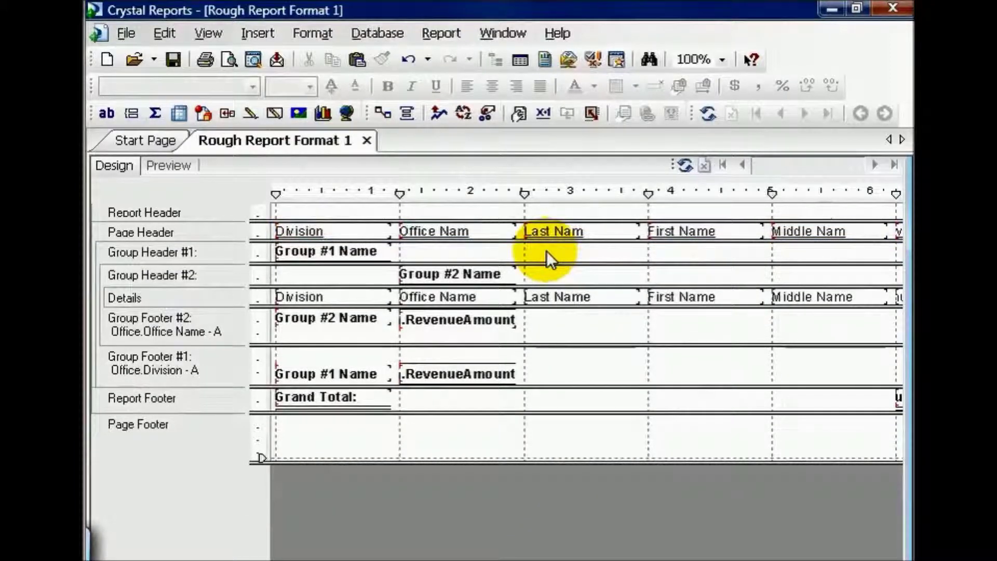
# Shrink Group Footer #2, then move Group #1 Name and its RevenueAmount total to the top of Group Footer #1 and shrink that section
pyautogui.moveTo(367, 344); pyautogui.dragTo(367, 330)
pyautogui.moveTo(367, 358); pyautogui.dragTo(365, 339)
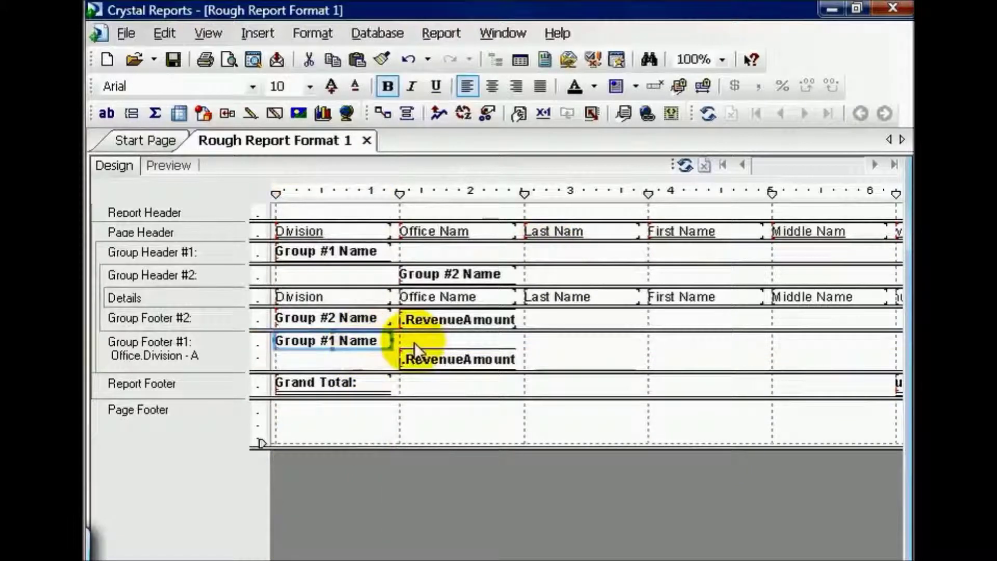
pyautogui.click(446, 359)
pyautogui.moveTo(446, 359)
pyautogui.mouseDown()
pyautogui.moveTo(443, 338)
pyautogui.moveTo(448, 357)
pyautogui.mouseUp()
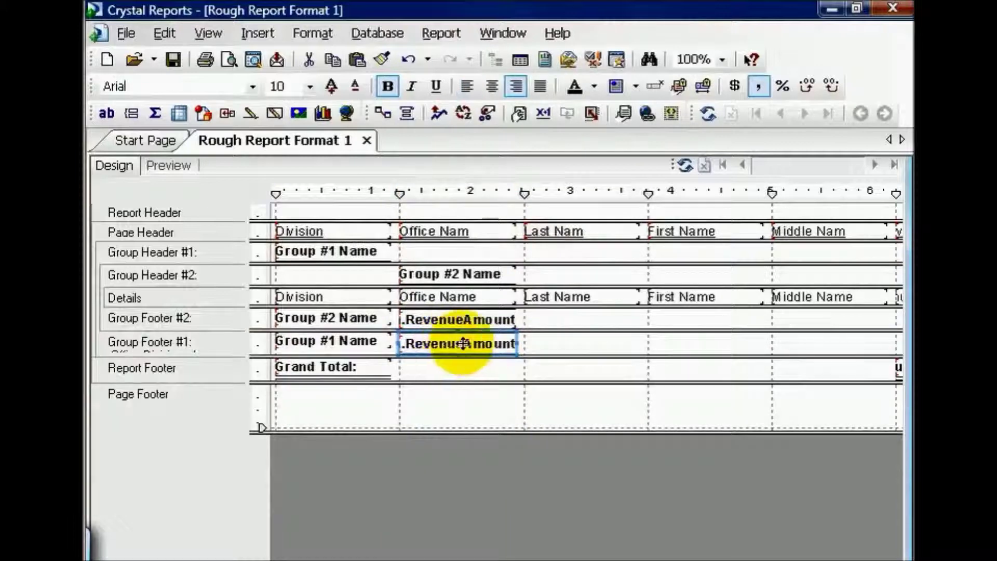
pyautogui.click(543, 351)
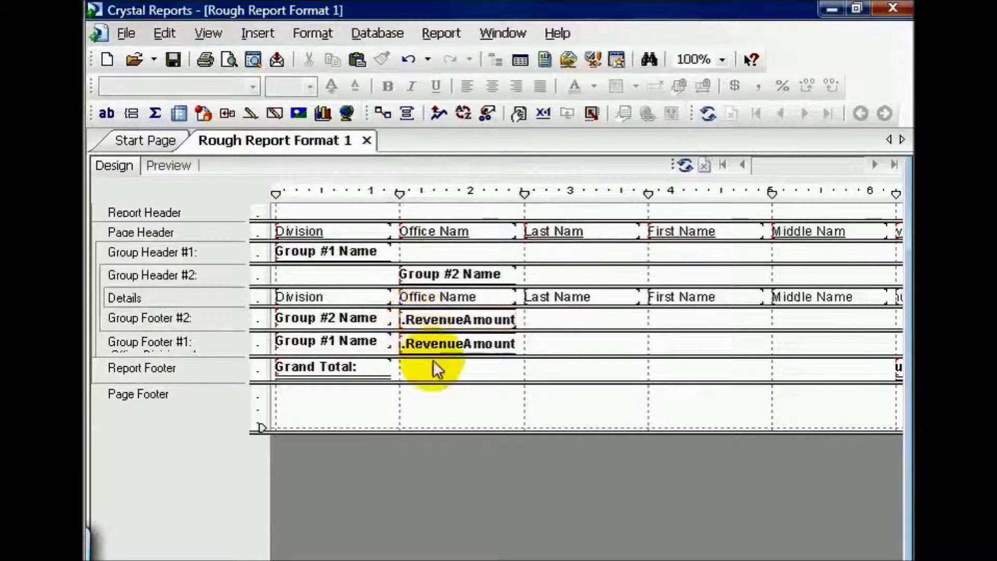
# Widen all fields in the Office Name column together until they meet the Last Name column's guideline
pyautogui.moveTo(434, 364); pyautogui.dragTo(453, 233)
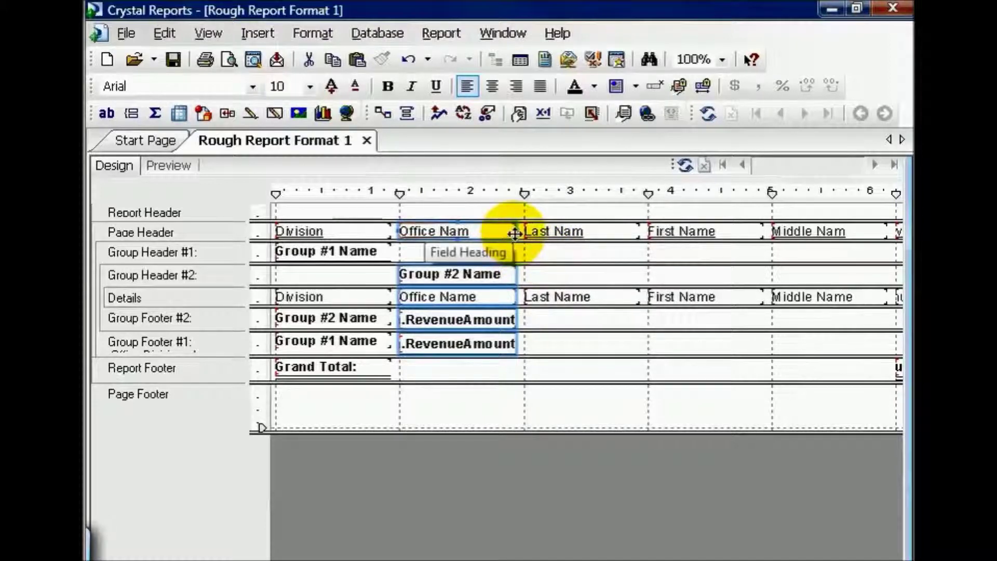
pyautogui.click(462, 378)
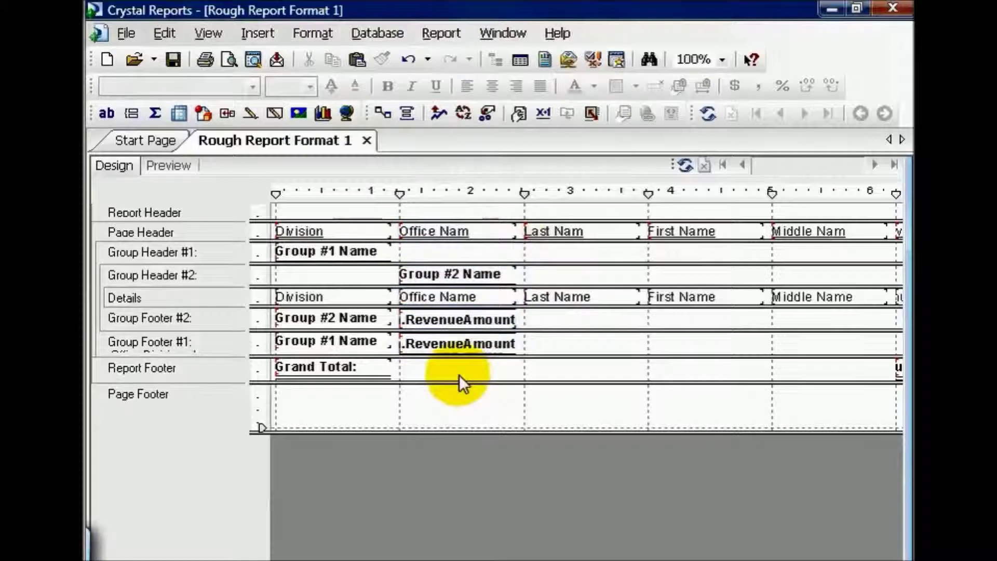
pyautogui.click(439, 228)
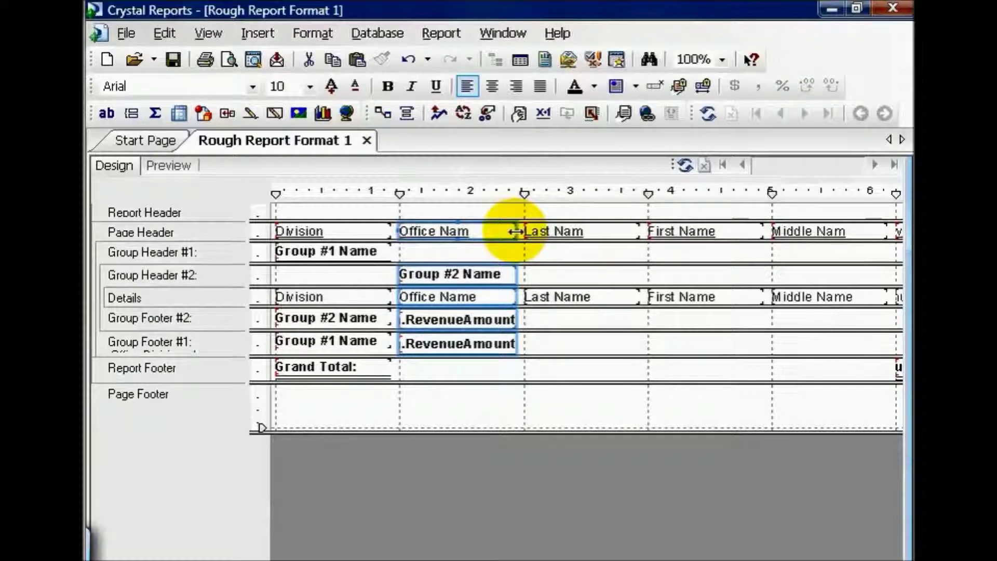
pyautogui.moveTo(516, 232); pyautogui.dragTo(525, 232)
pyautogui.click(537, 248)
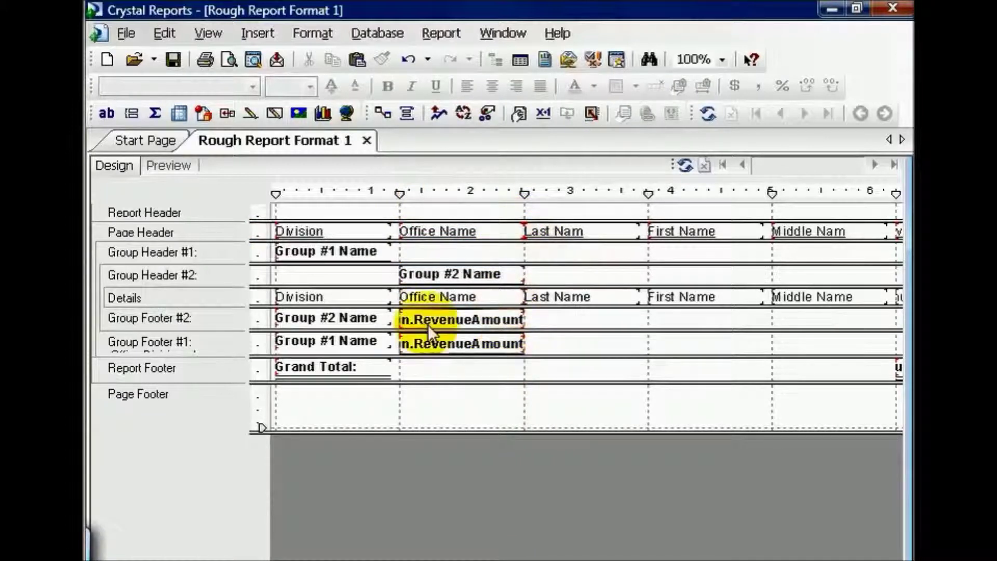
# Widen all Division column fields to the Office Name guideline and the Last Name fields to the First Name guideline
pyautogui.moveTo(326, 404); pyautogui.dragTo(326, 230)
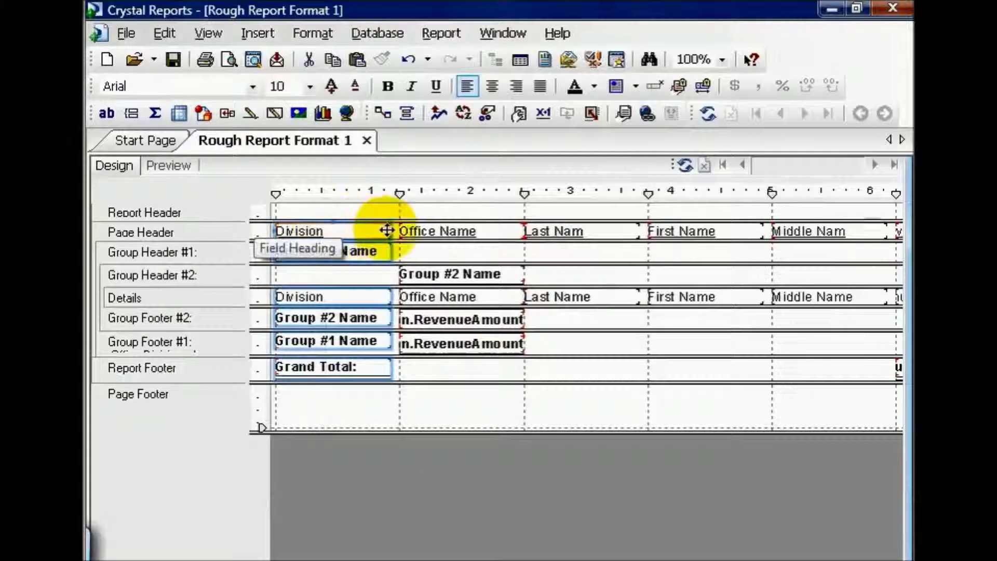
pyautogui.moveTo(390, 232); pyautogui.dragTo(395, 233)
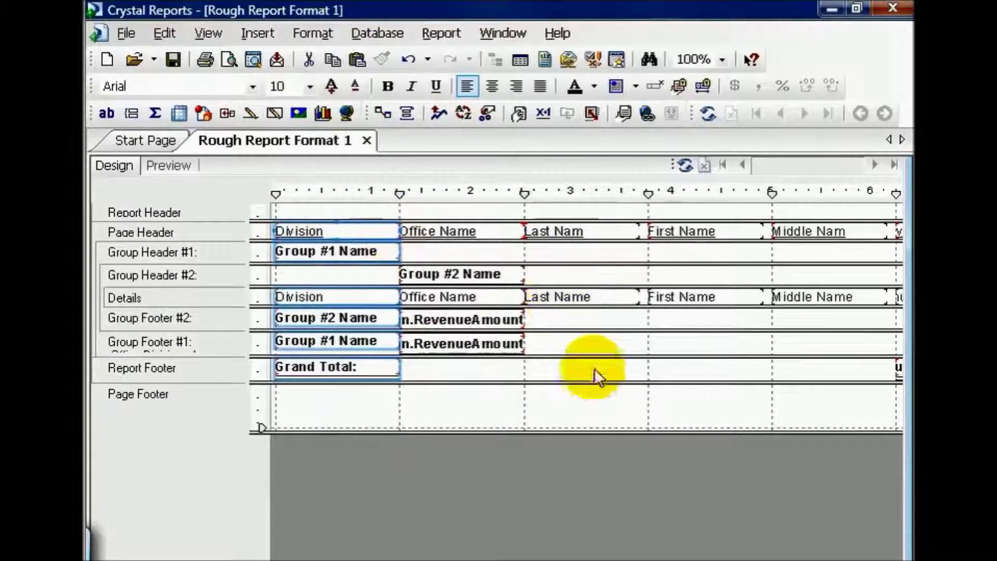
pyautogui.click(586, 402)
pyautogui.moveTo(590, 405)
pyautogui.mouseDown()
pyautogui.moveTo(582, 227)
pyautogui.moveTo(648, 232)
pyautogui.mouseUp()
# Widen the First Name heading and field to the Middle Name guideline, and the Middle Name pair to the RevenueAmount guideline
pyautogui.click(706, 366)
pyautogui.moveTo(705, 367); pyautogui.dragTo(693, 228)
pyautogui.moveTo(760, 233); pyautogui.dragTo(773, 232)
pyautogui.moveTo(830, 367); pyautogui.dragTo(858, 236)
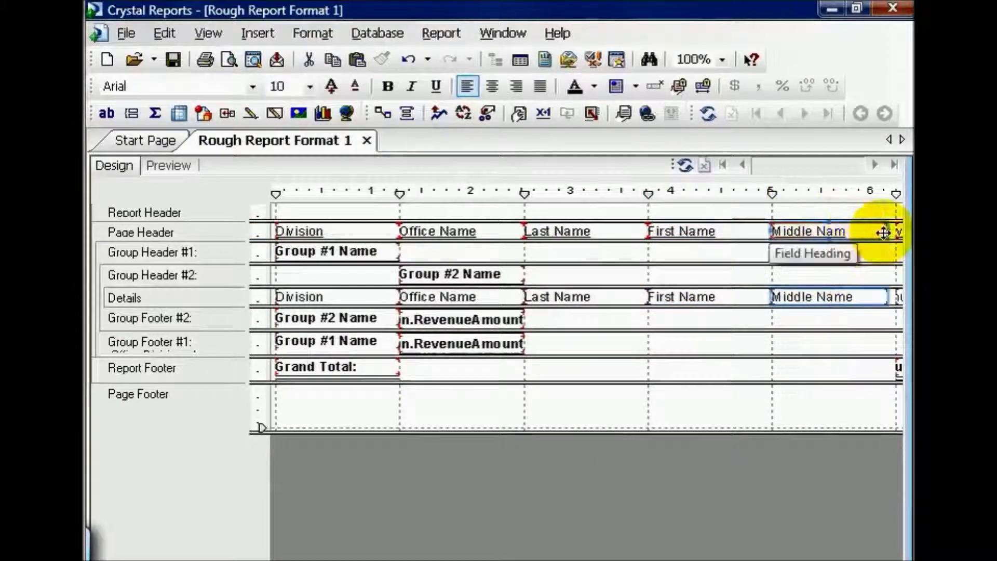
pyautogui.moveTo(887, 231); pyautogui.dragTo(707, 259)
# Widen the RevenueAmount heading, detail field and grand total together to the Rev Date guideline, and suppress the Page Footer section
pyautogui.moveTo(766, 405); pyautogui.dragTo(799, 235)
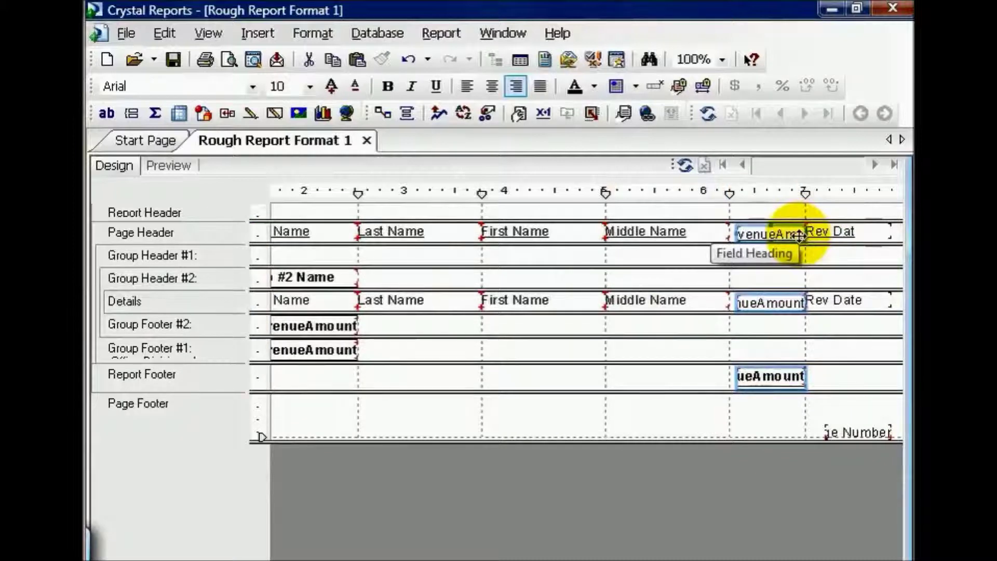
pyautogui.hotkey('ctrl', 'z')
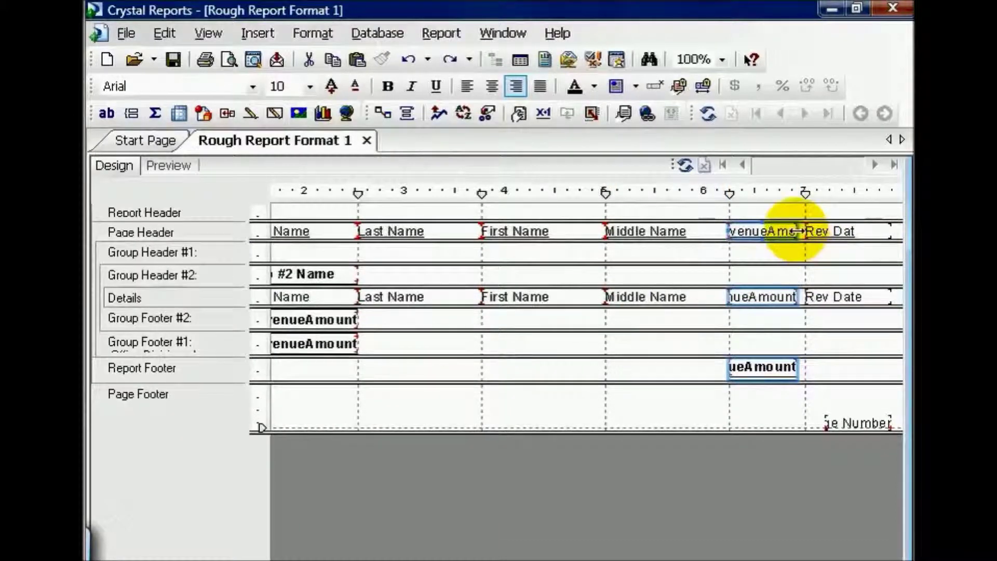
pyautogui.moveTo(797, 232); pyautogui.dragTo(800, 231)
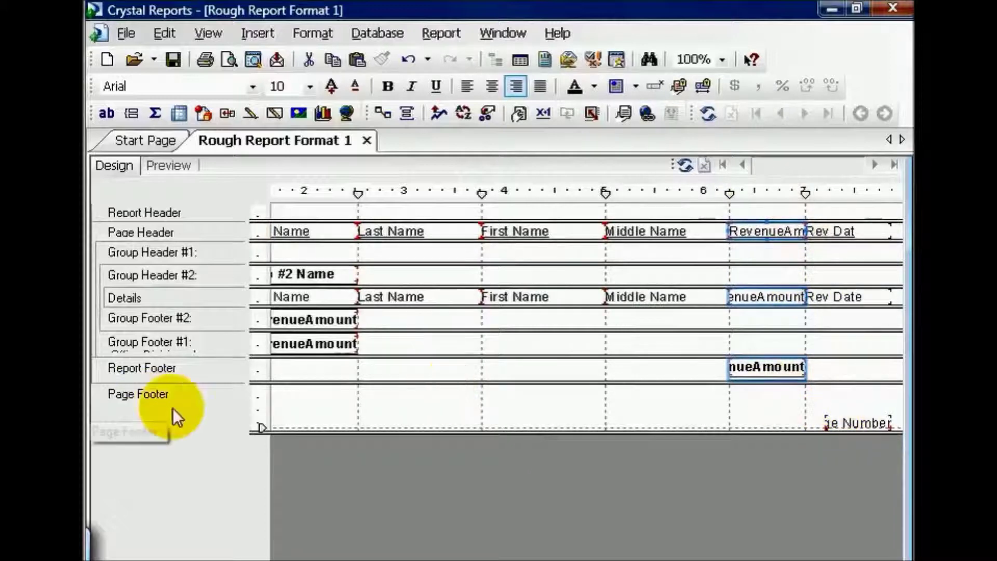
pyautogui.rightClick(188, 412)
pyautogui.click(267, 172)
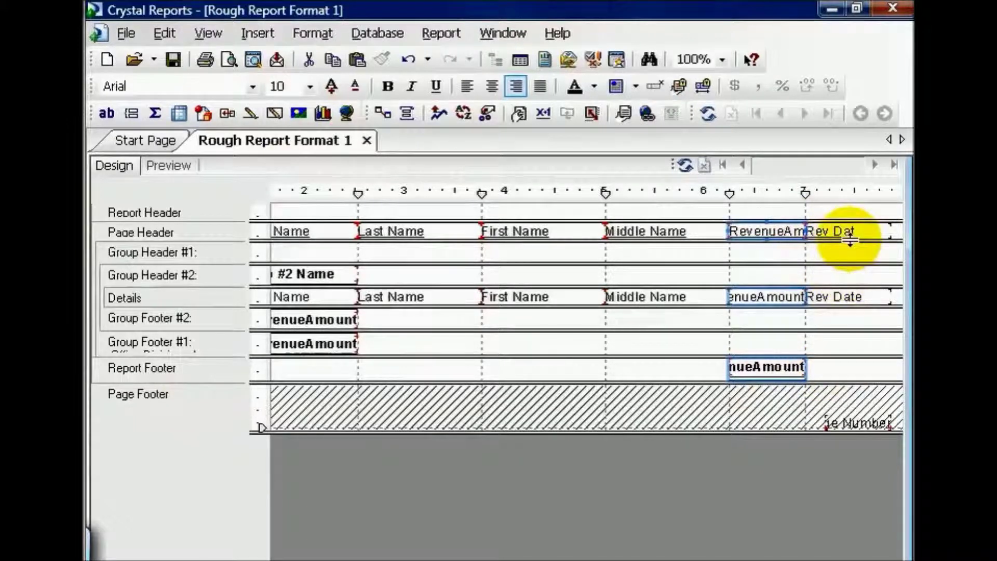
# Widen the Rev Date heading and its Details field together enough to fit the full heading text
pyautogui.click(846, 258)
pyautogui.click(848, 297)
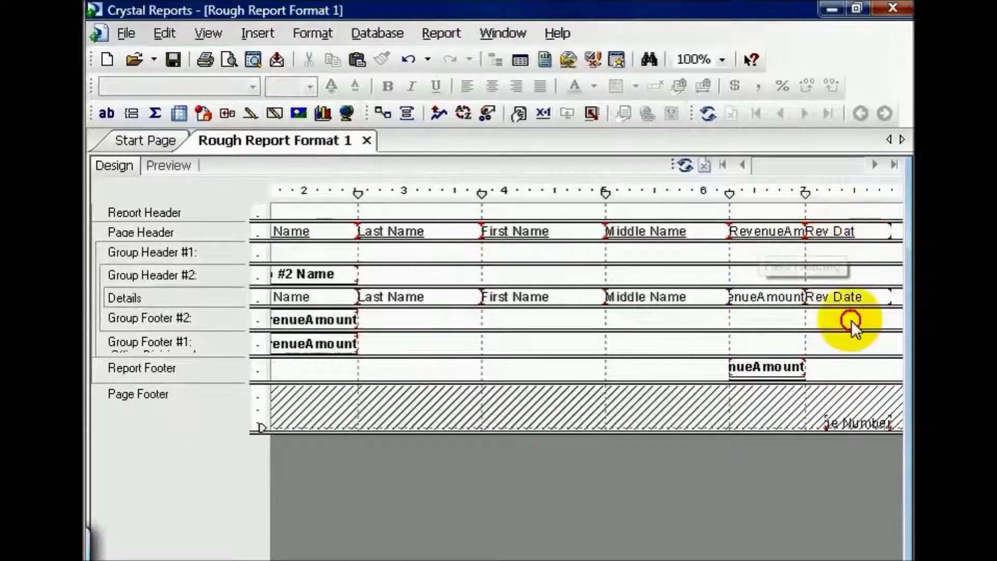
pyautogui.keyDown('ctrl'); pyautogui.click(868, 221); pyautogui.keyUp('ctrl')
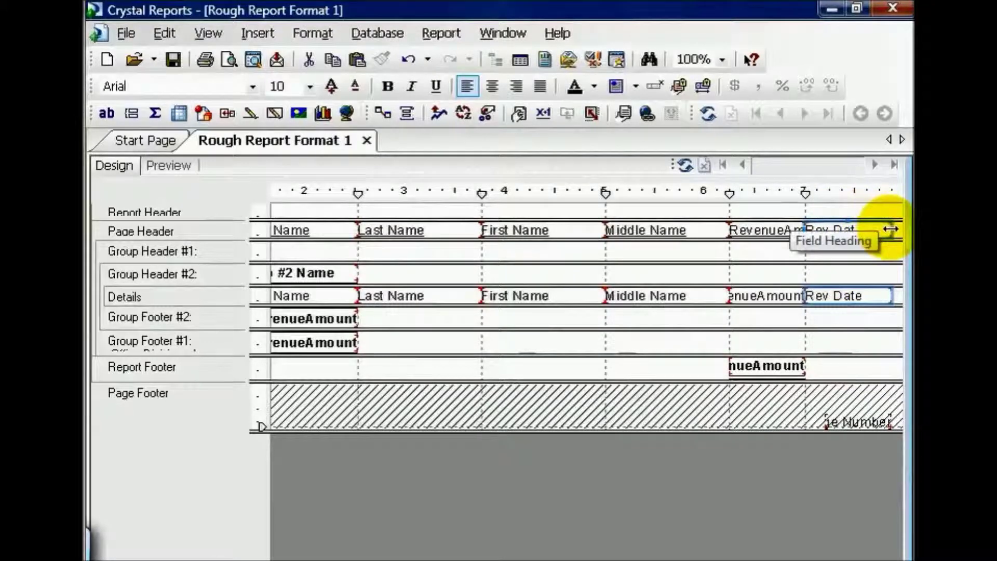
pyautogui.moveTo(890, 227); pyautogui.dragTo(902, 229)
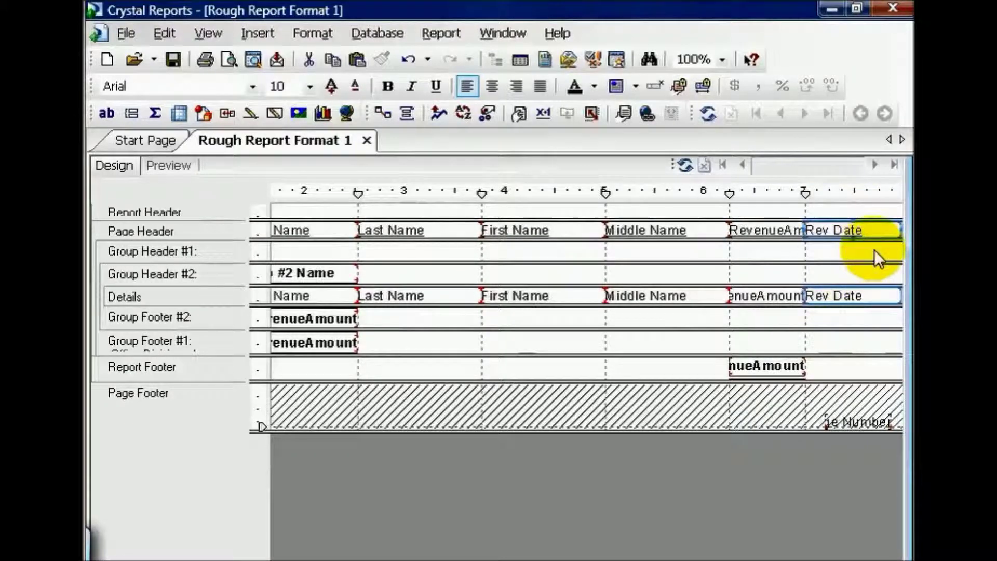
# Preview the report and give Group Header #2 a Silver background color in the Section Expert
pyautogui.click(187, 169)
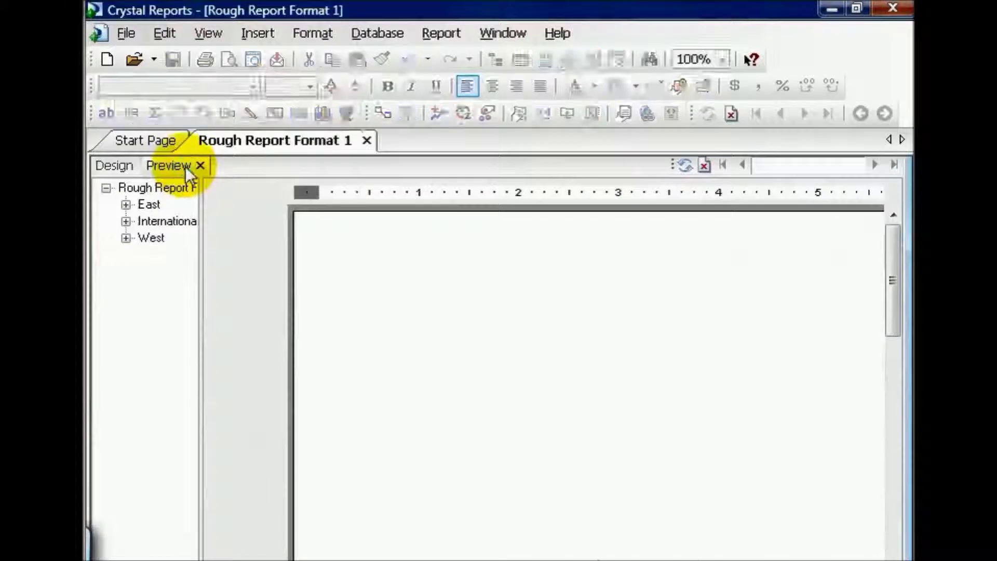
pyautogui.rightClick(242, 287)
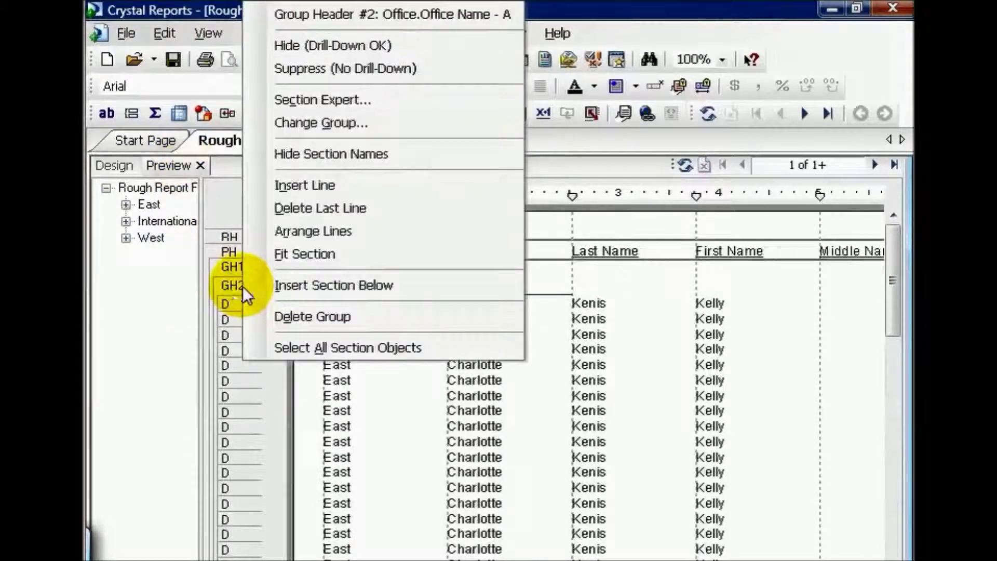
pyautogui.click(341, 102)
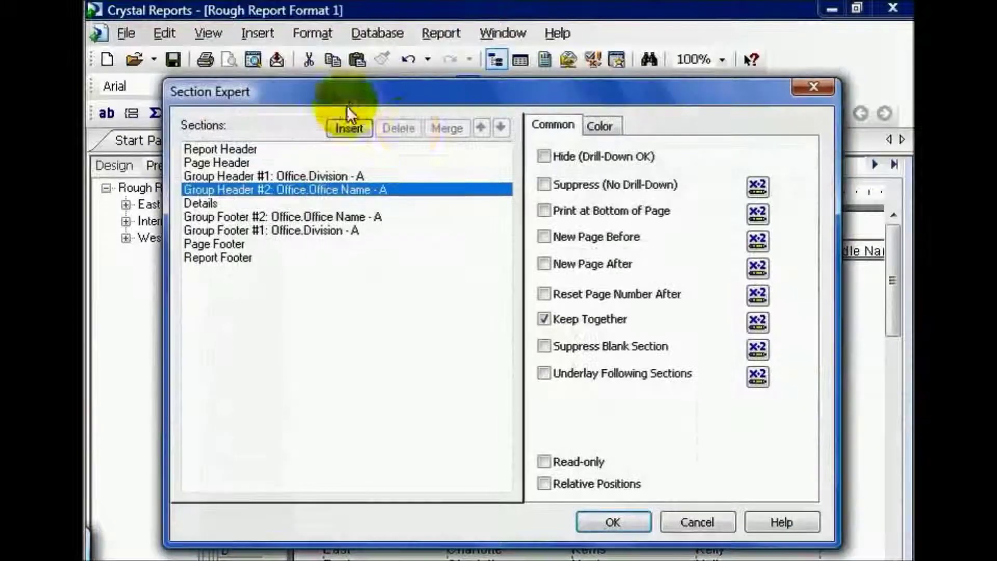
pyautogui.click(600, 125)
pyautogui.click(566, 196)
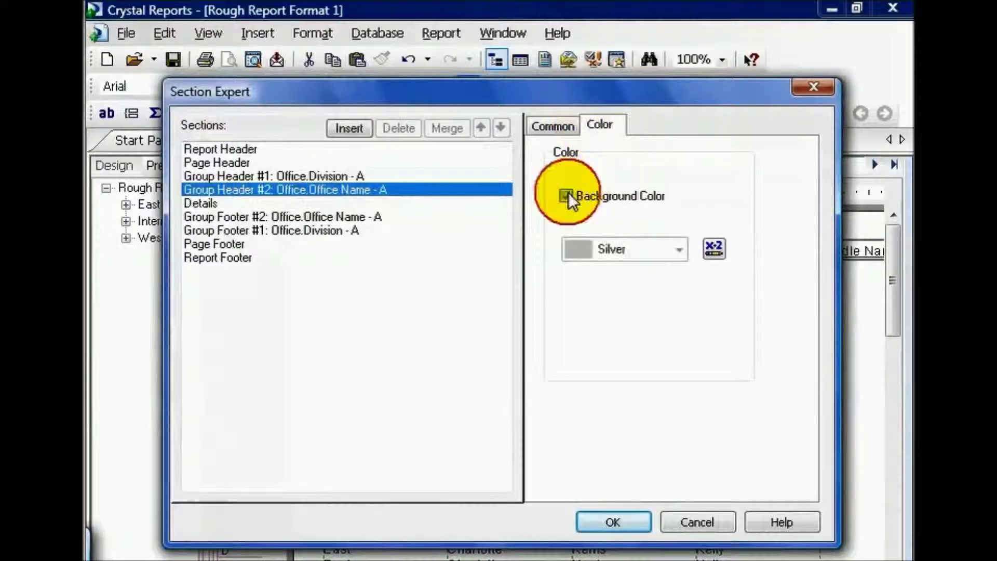
pyautogui.click(612, 520)
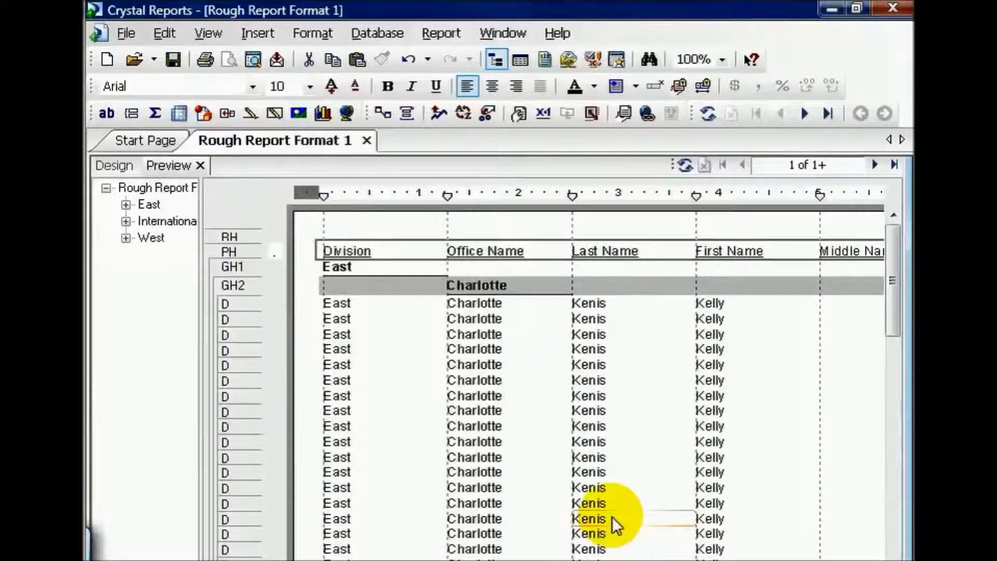
# Export the report as Microsoft Excel 97-2000 (XLS), with column widths based on the Whole Report, to the Desktop as Rough Report Format 1v2
pyautogui.click(276, 61)
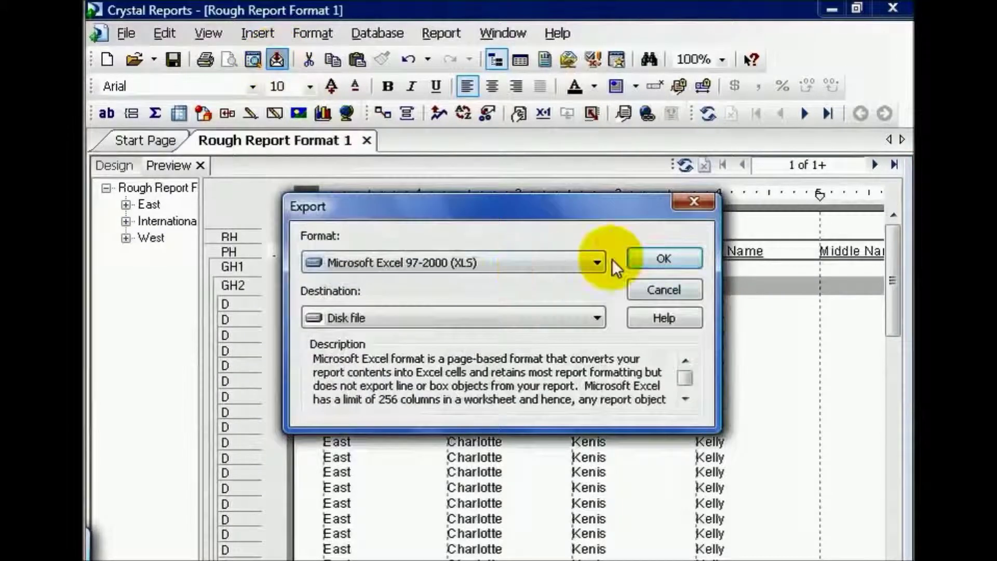
pyautogui.click(599, 263)
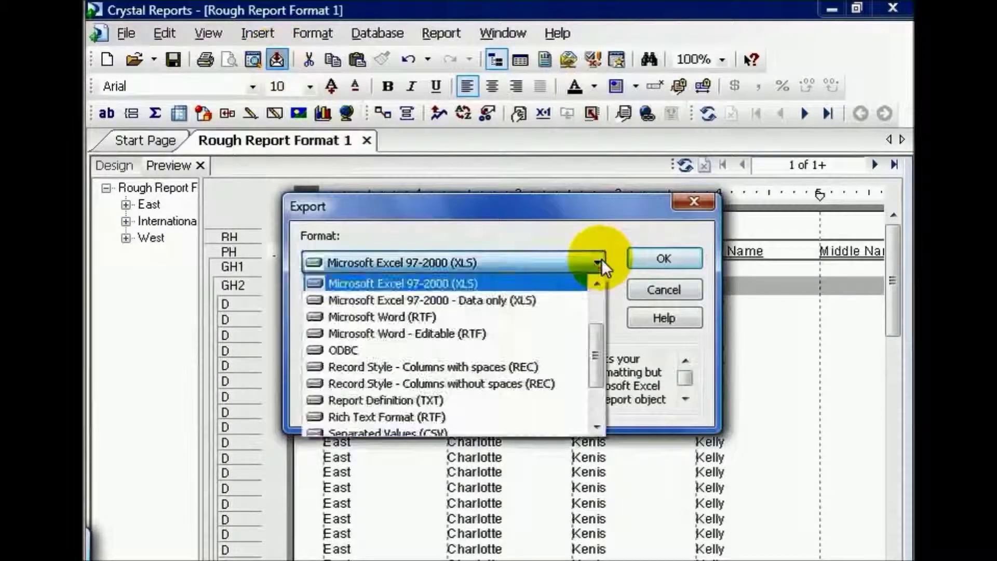
pyautogui.click(441, 279)
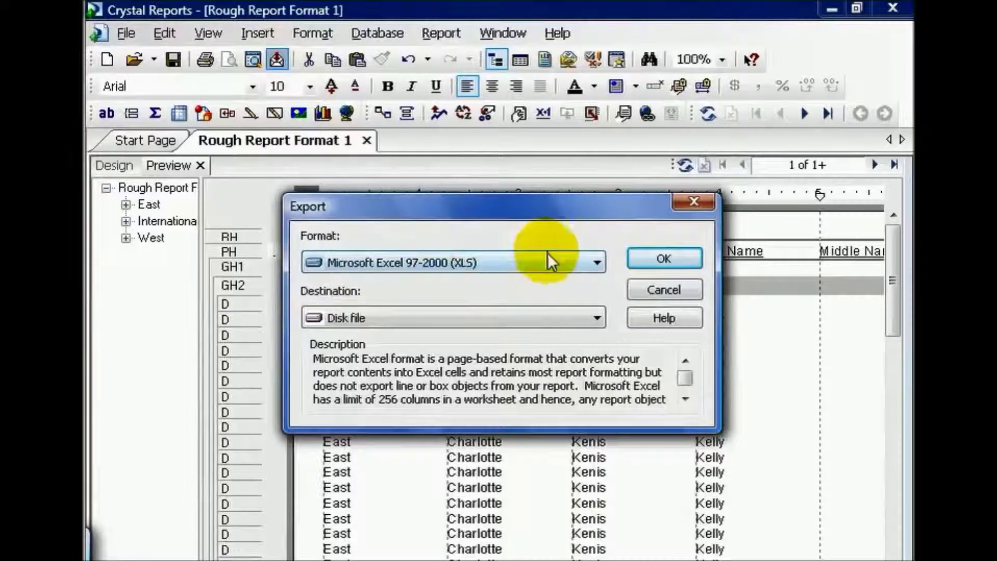
pyautogui.click(637, 260)
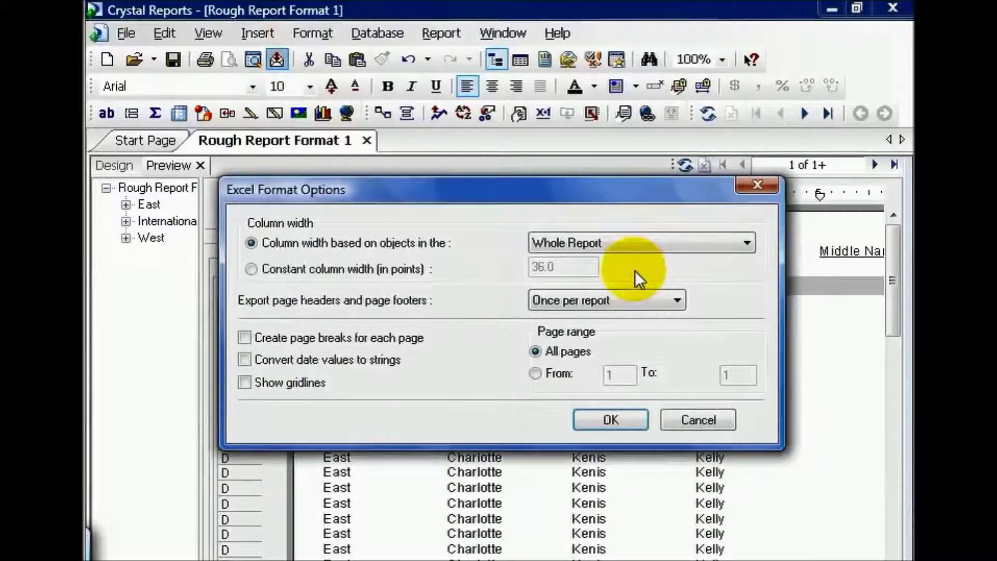
pyautogui.click(596, 416)
pyautogui.click(477, 439)
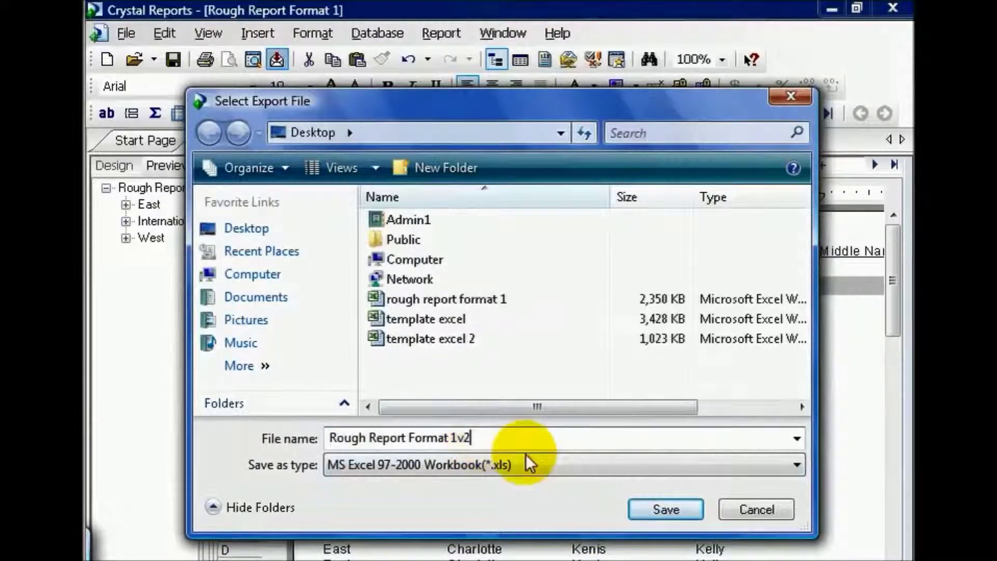
pyautogui.click(666, 509)
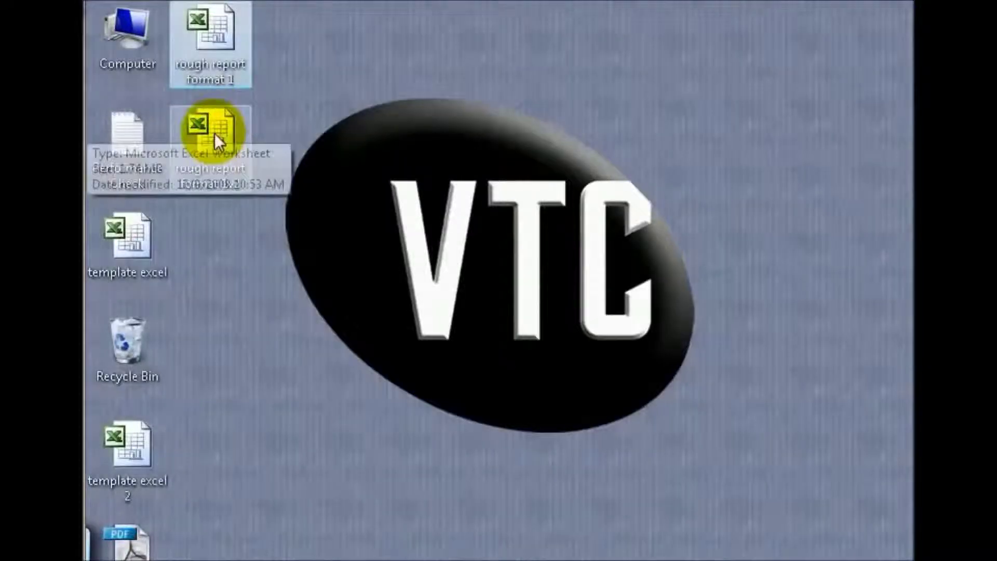
# Open the exported rough report format 1v2 workbook in Excel and check its headings, columns and group rows for unwanted blanks
pyautogui.doubleClick(214, 135)
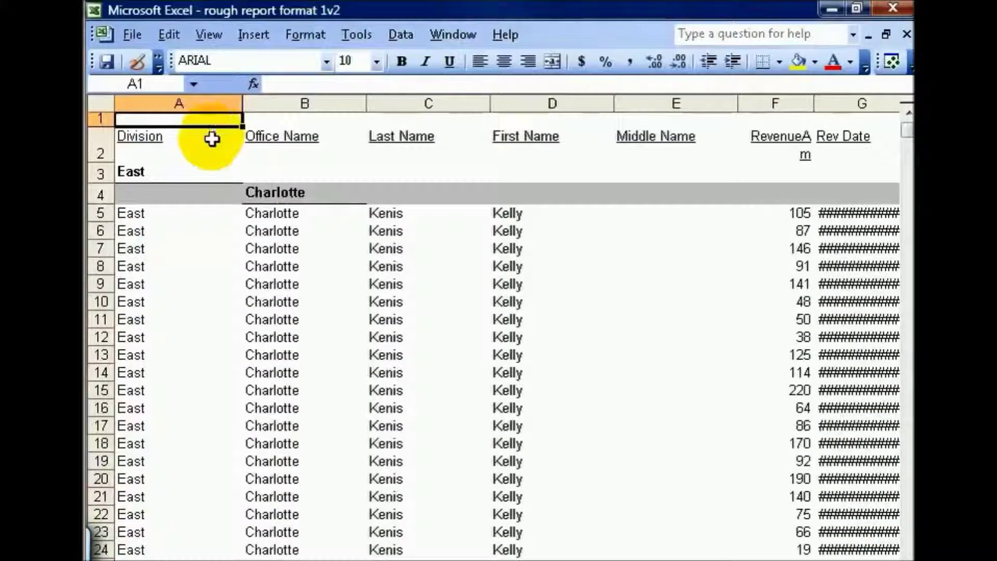
pyautogui.click(414, 139)
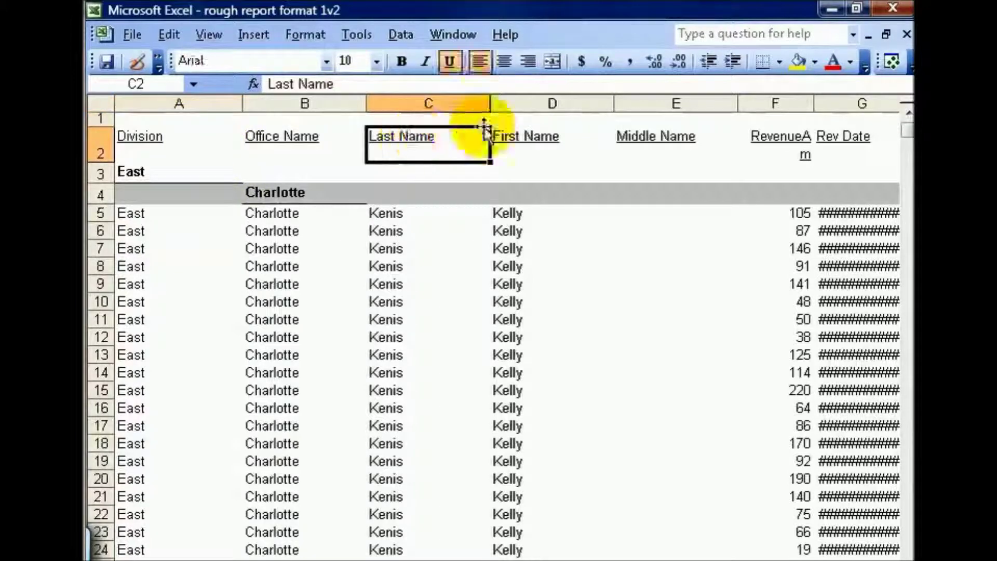
pyautogui.click(587, 134)
pyautogui.click(673, 137)
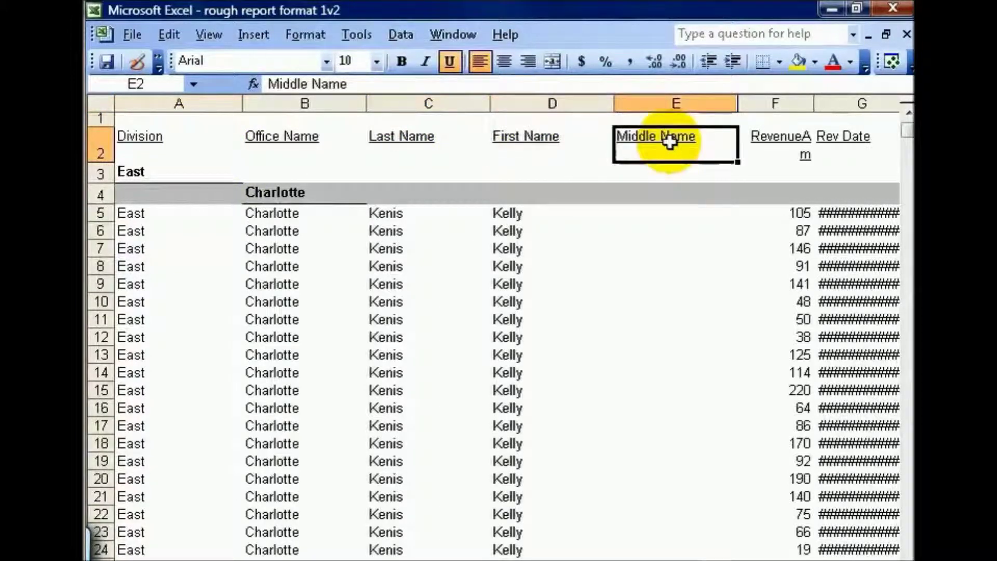
pyautogui.click(763, 138)
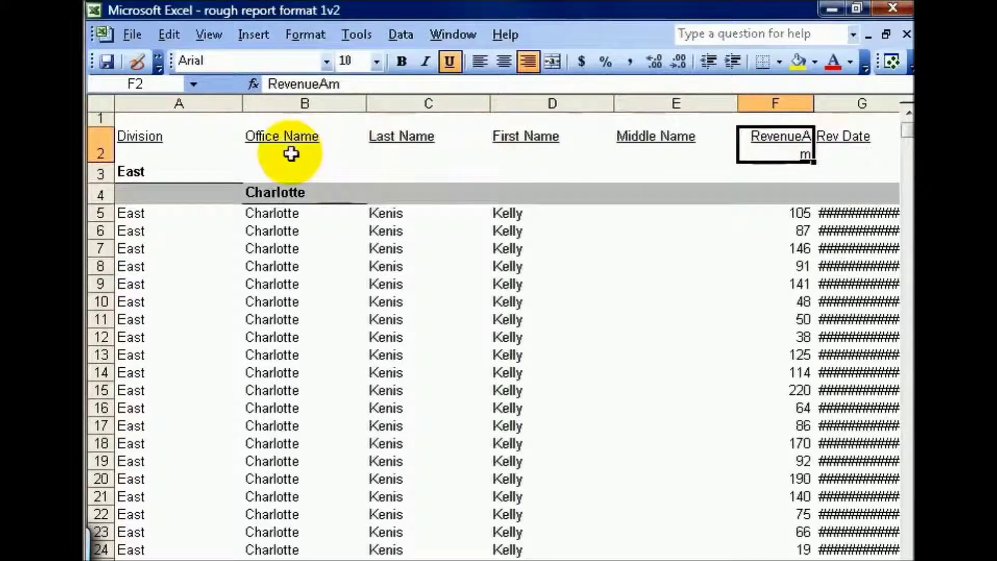
pyautogui.click(289, 138)
pyautogui.click(429, 104)
pyautogui.click(532, 101)
pyautogui.click(670, 103)
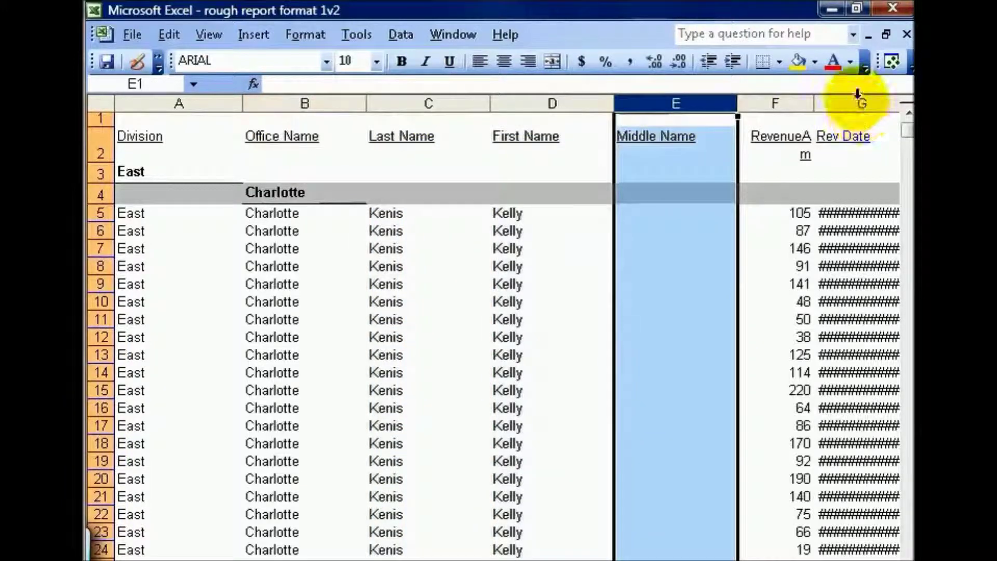
pyautogui.click(135, 195)
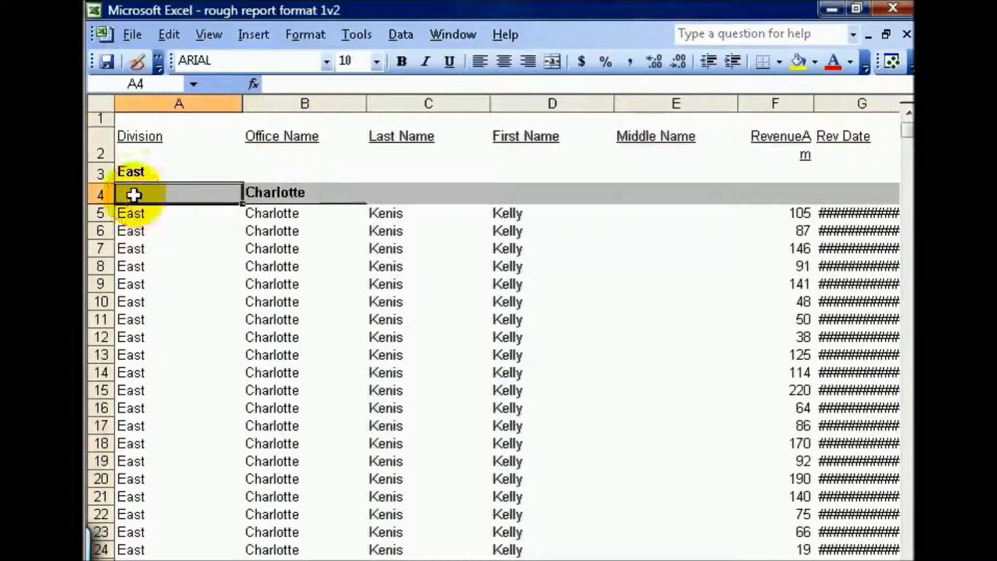